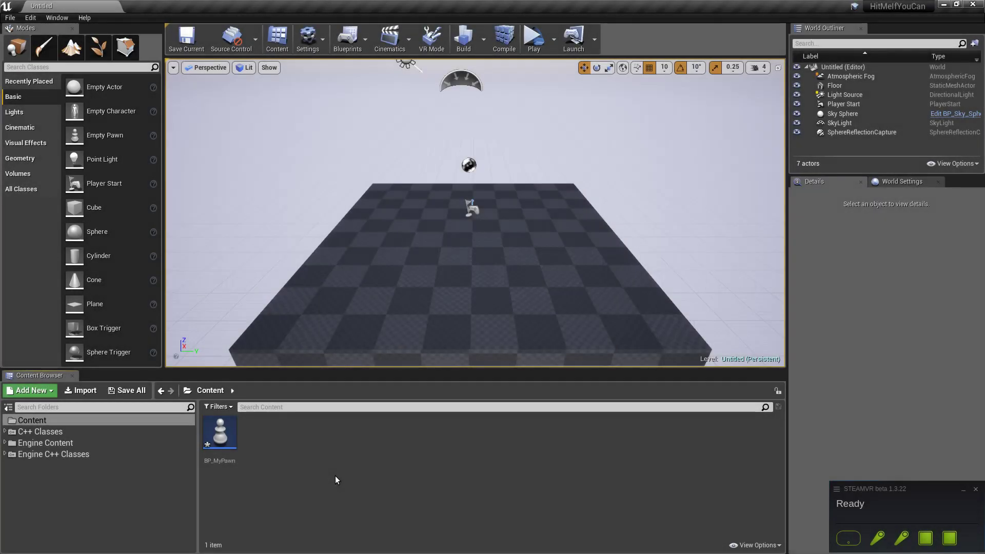
# Open BP_MyPawn in the full Blueprint editor, dock its tab beside Untitled, and return to the level
pyautogui.doubleClick(223, 451)
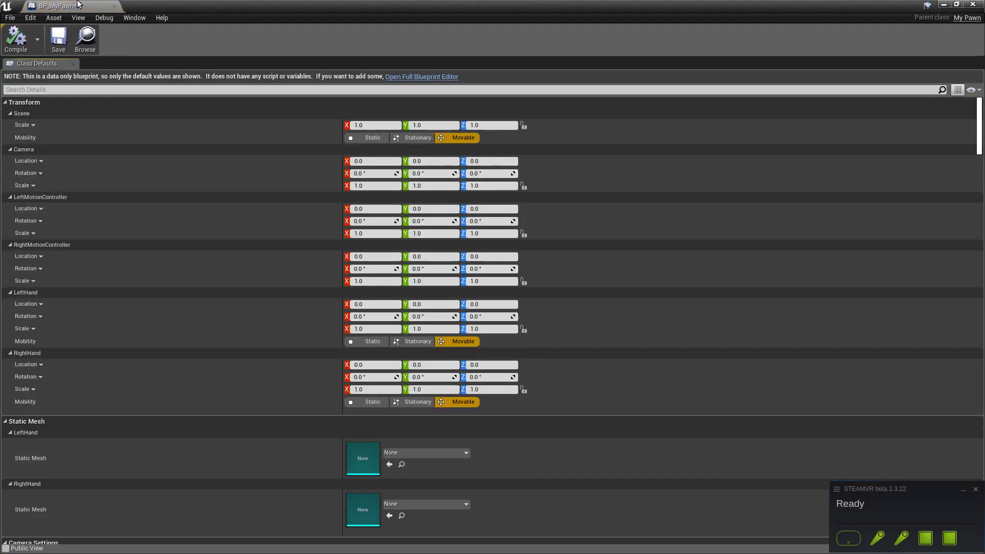
pyautogui.moveTo(77, 5); pyautogui.dragTo(195, 5)
pyautogui.click(421, 77)
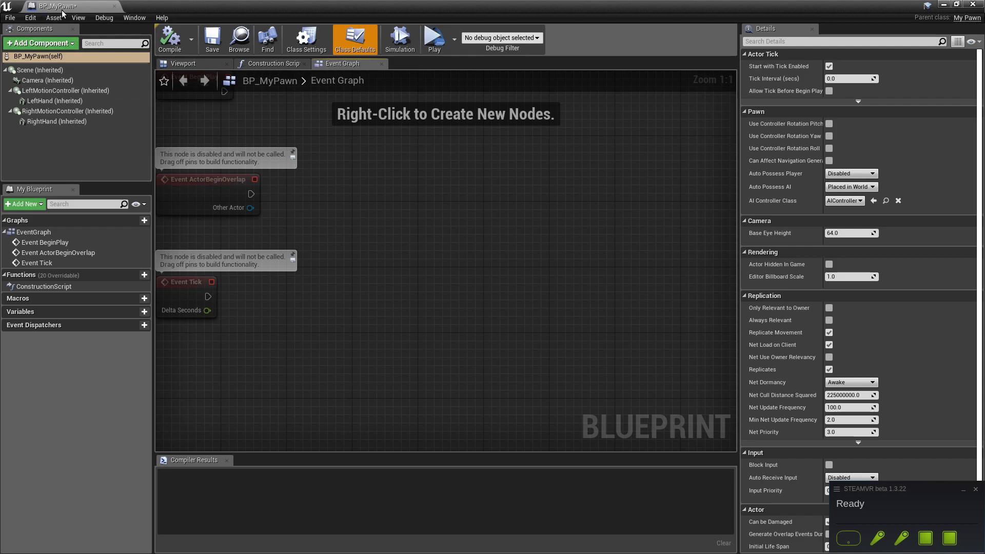
pyautogui.moveTo(64, 6); pyautogui.dragTo(154, 8)
pyautogui.click(79, 10)
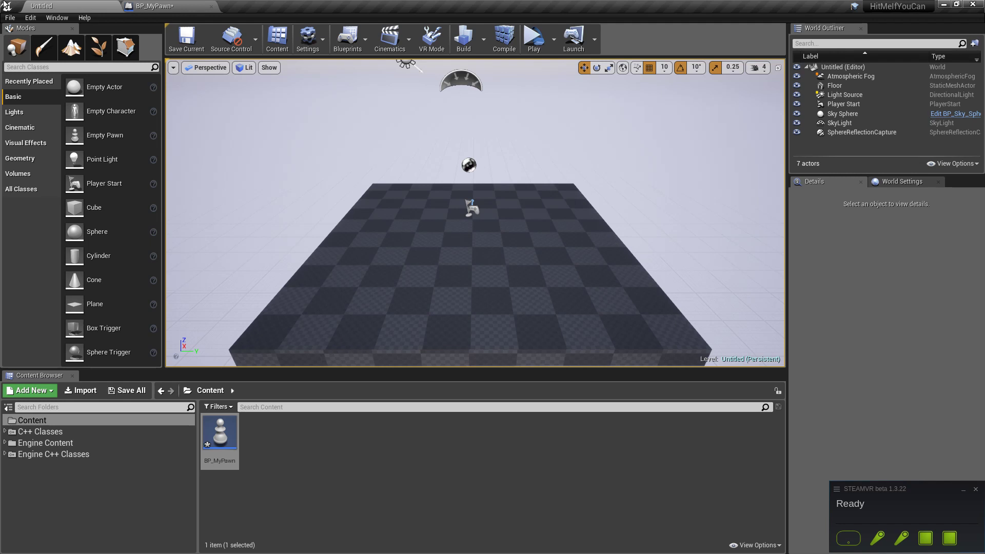
pyautogui.click(30, 17)
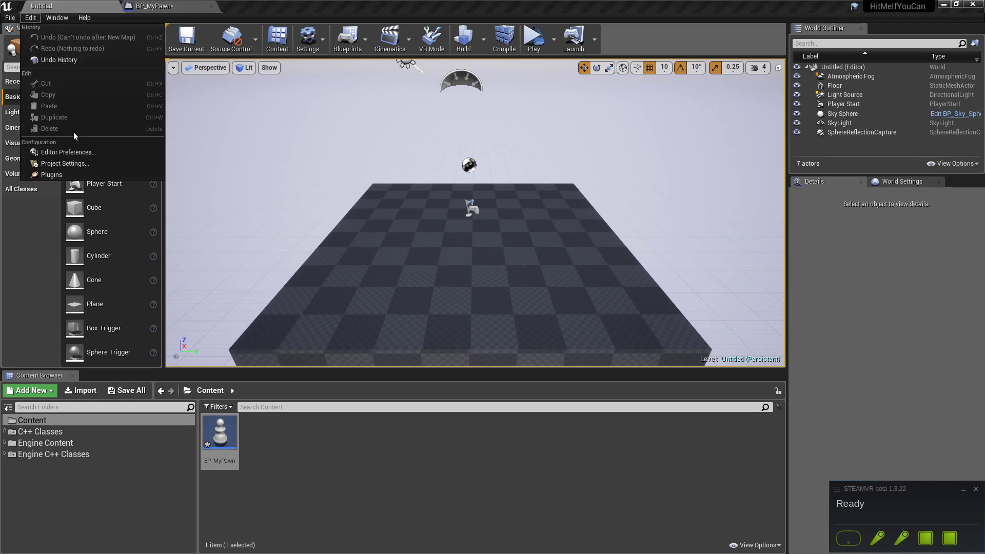
pyautogui.click(51, 174)
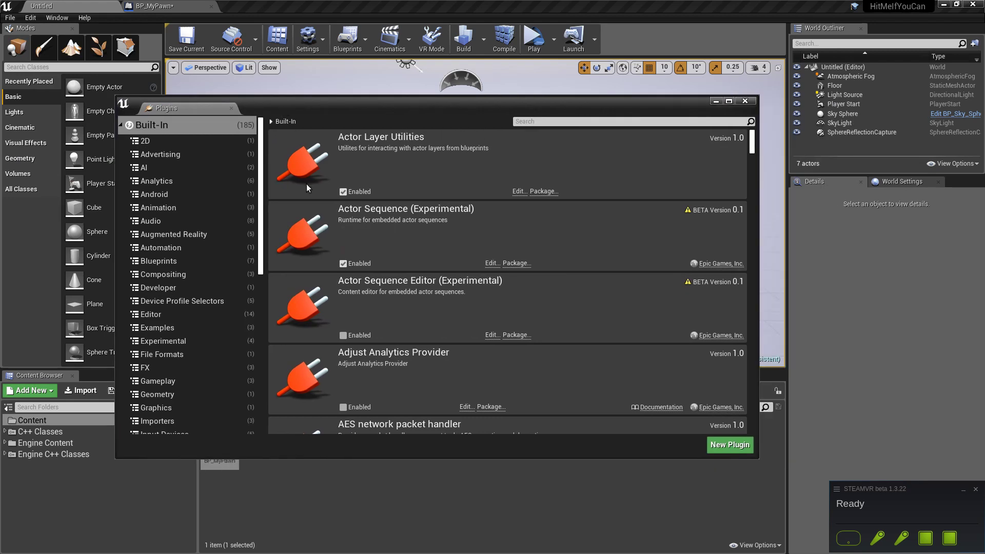
pyautogui.click(525, 121)
pyautogui.write('stea')
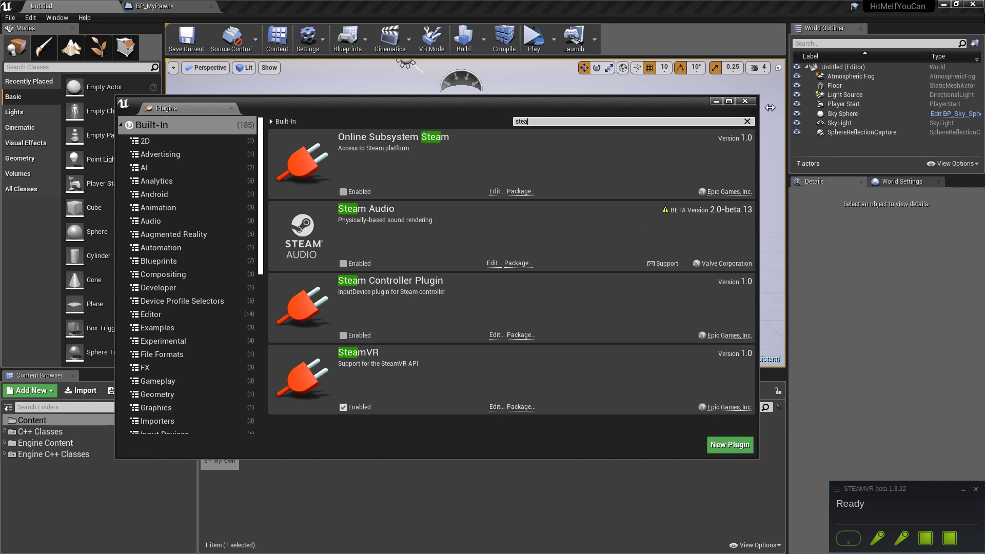
pyautogui.click(745, 101)
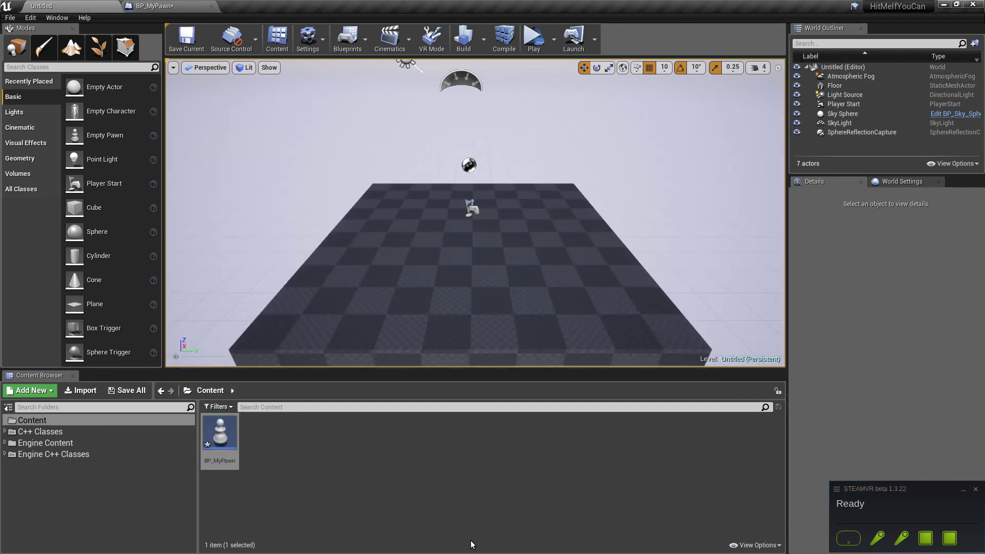
# In CodeLite's MyPawn.cpp, start a new line after line 21 with LeftMotionController
pyautogui.click(434, 514)
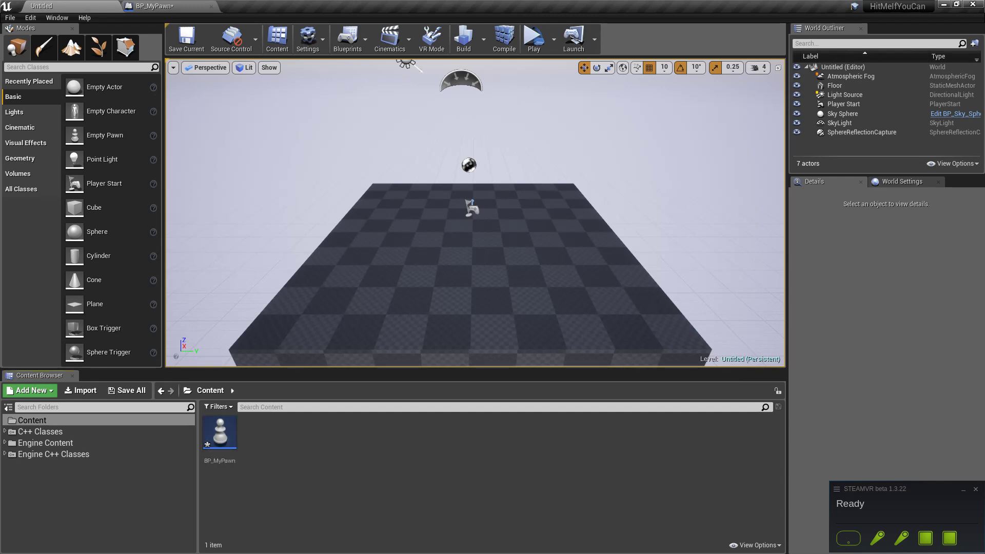
pyautogui.hotkey('alt', 'Tab')
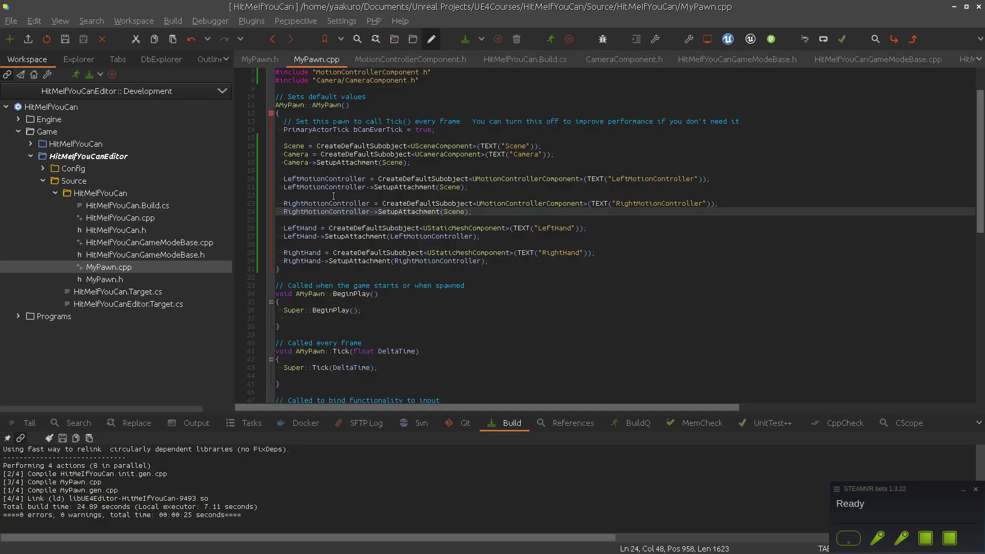
pyautogui.click(328, 244)
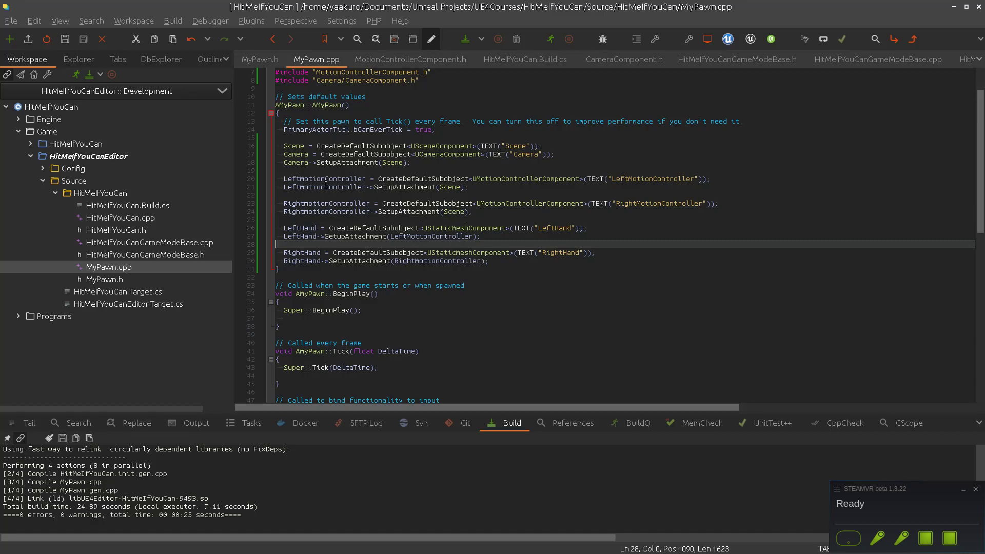
pyautogui.click(479, 187)
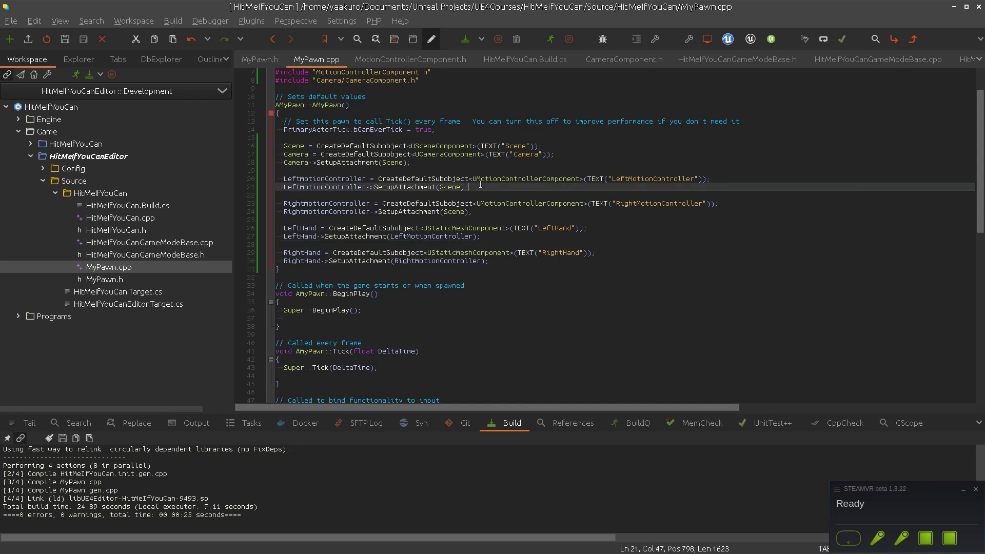
pyautogui.press('Return')
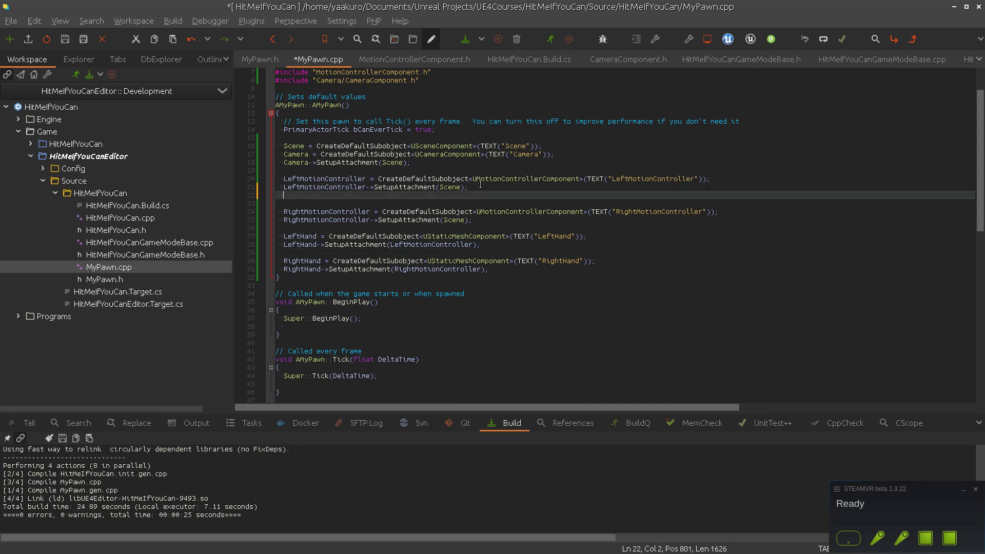
pyautogui.write('Left')
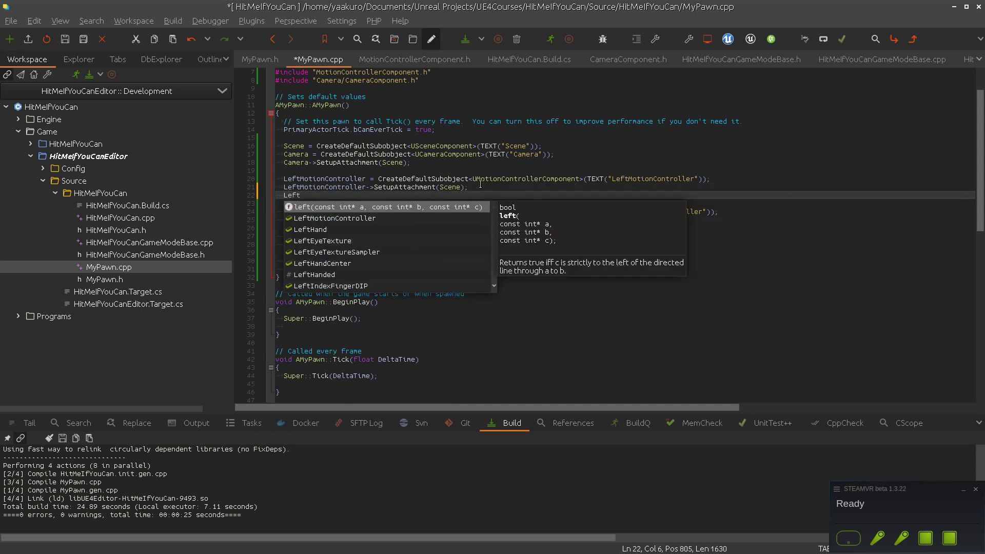
pyautogui.press('Down')
pyautogui.press('Return')
# Complete the line as LeftMotionController->SetTrackingSource(EControllerHand::Left)
pyautogui.write('->Se')
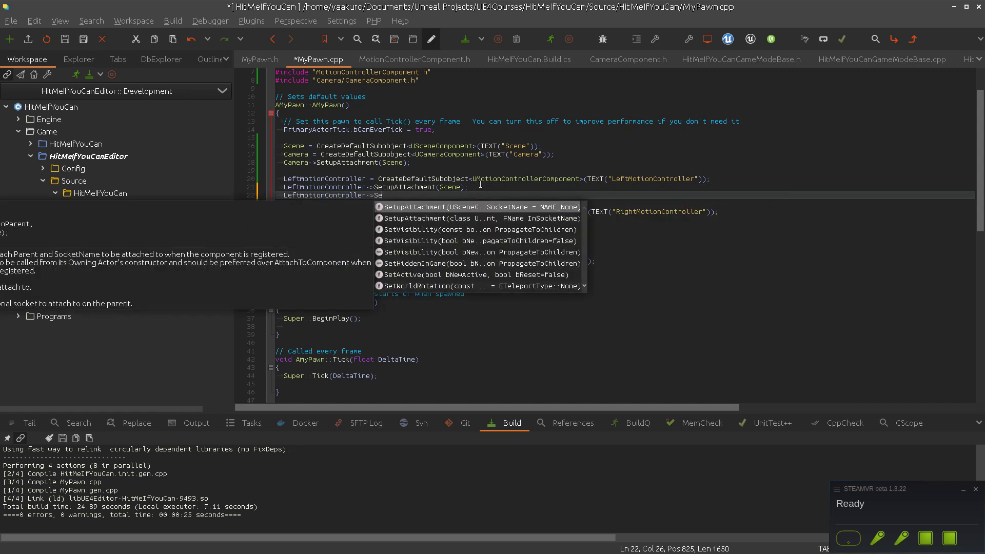
pyautogui.write('tTrack')
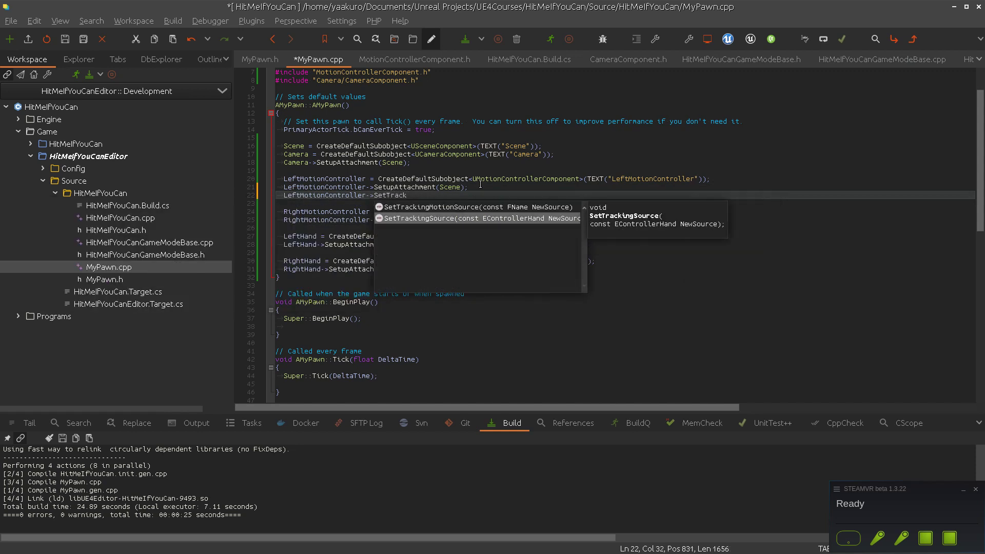
pyautogui.press('Up')
pyautogui.press('Down')
pyautogui.press('Up')
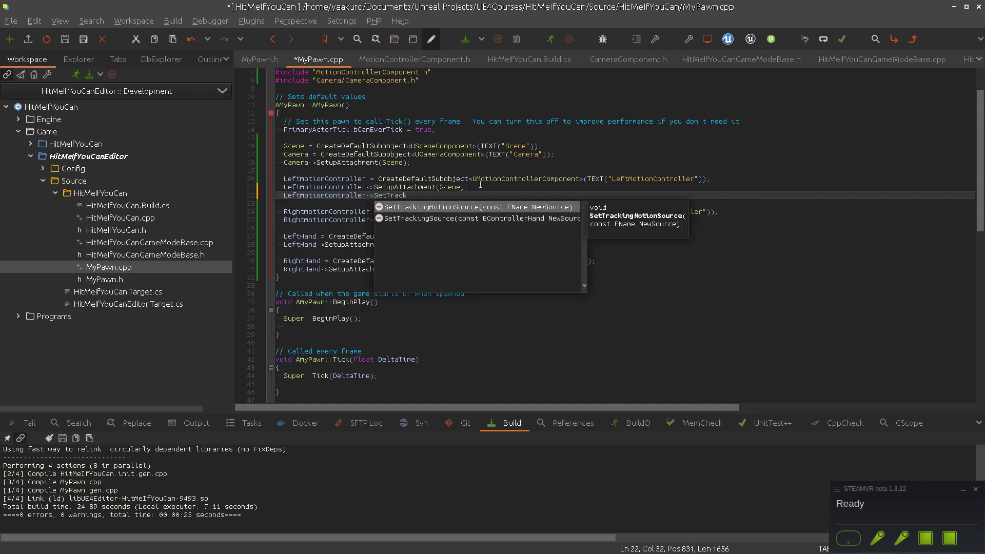
pyautogui.press('Down')
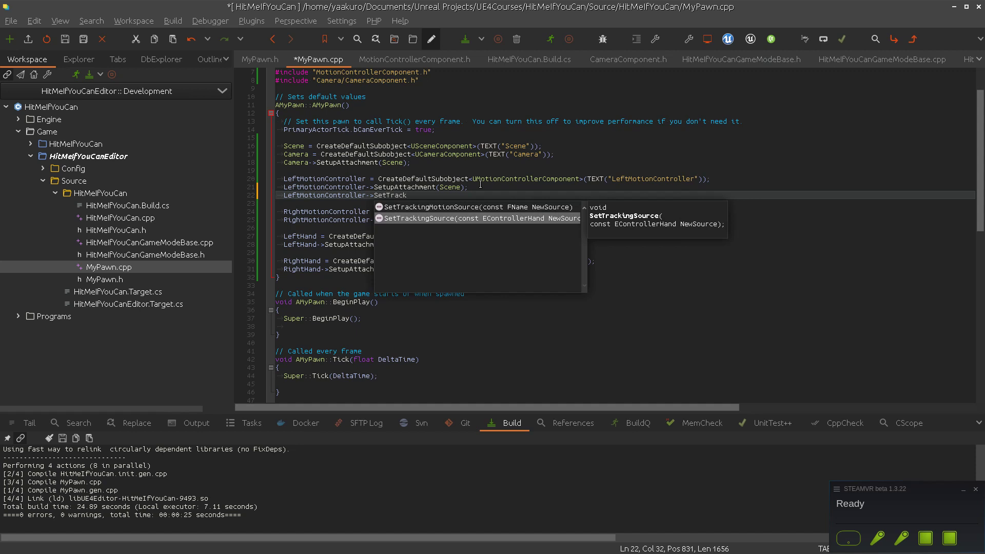
pyautogui.press('Return')
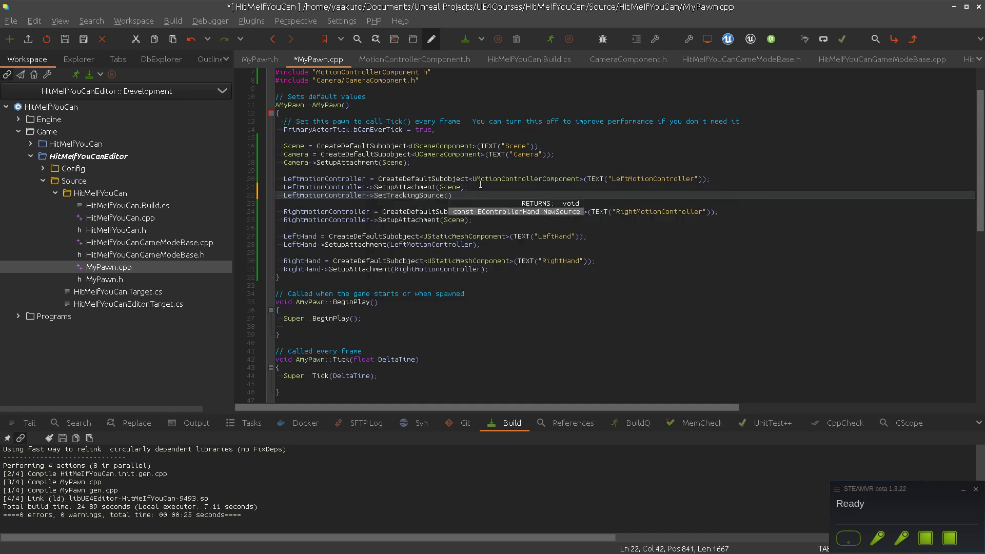
pyautogui.write('EControllerHand')
pyautogui.press('Return')
pyautogui.write('::')
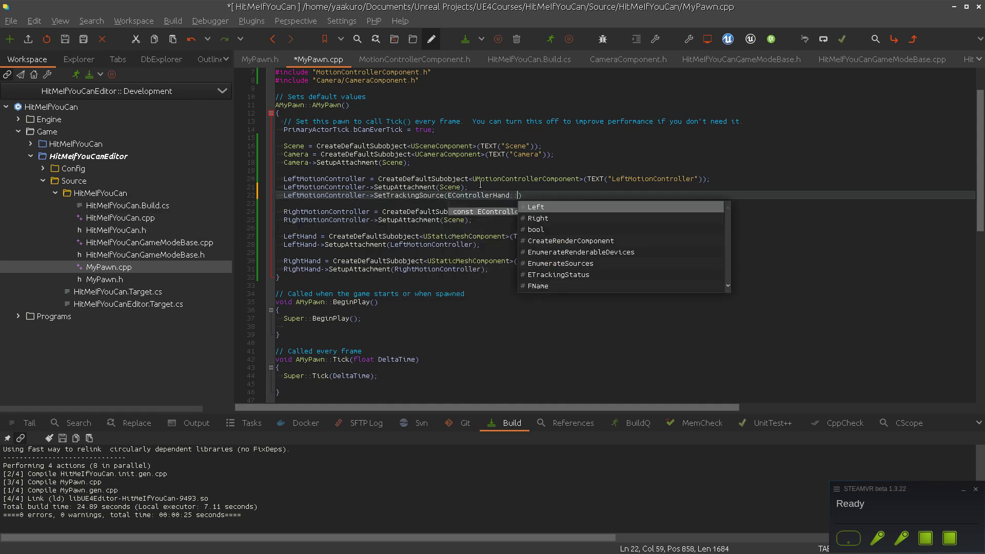
pyautogui.press('Return')
pyautogui.write(')')
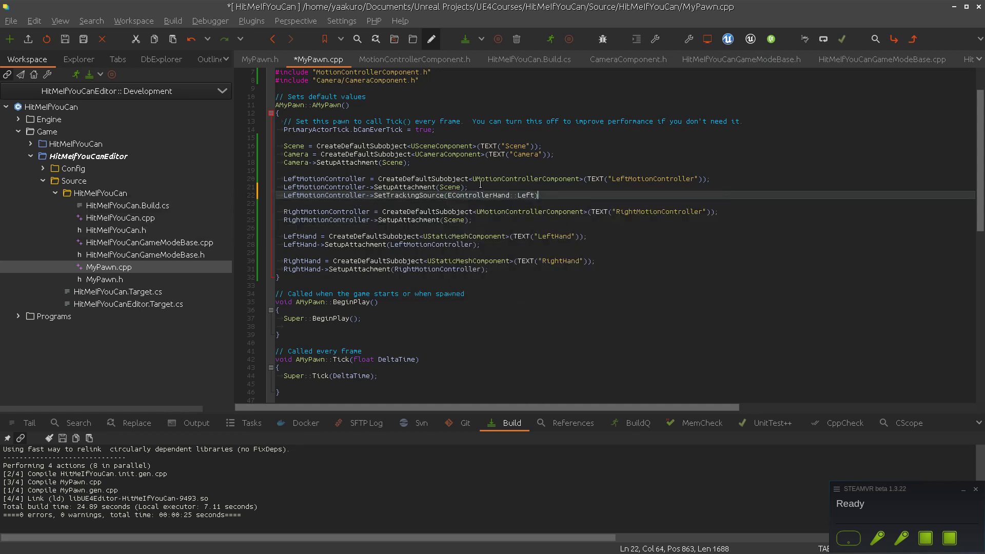
# Duplicate the line for the right controller as RightMotionController->SetTrackingSource(EControllerHand::Right)
pyautogui.press('Home')
pyautogui.hotkey('shift', 'Down')
pyautogui.hotkey('ctrl', 'c')
pyautogui.press('Down')
pyautogui.press('Down')
pyautogui.press('Down')
pyautogui.hotkey('ctrl', 'v')
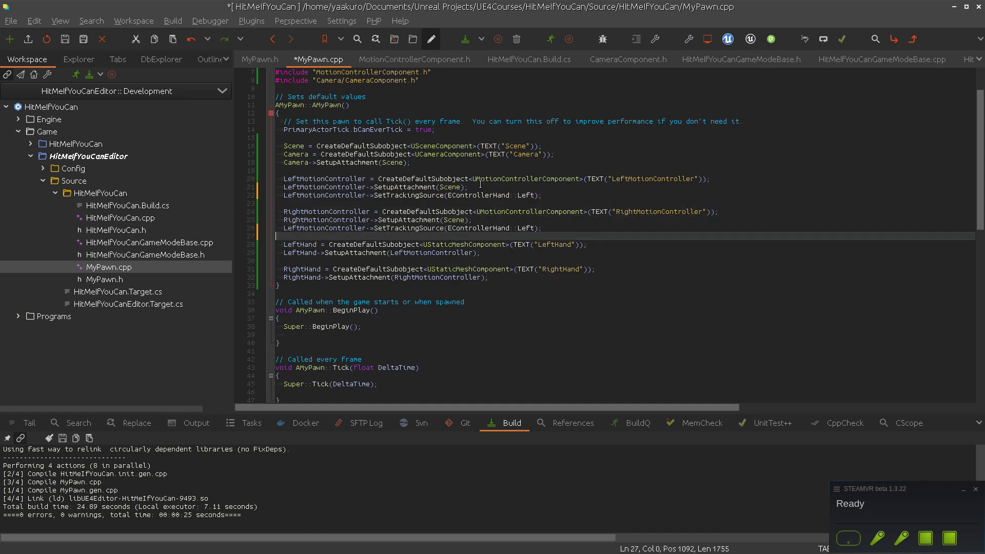
pyautogui.doubleClick(343, 219)
pyautogui.hotkey('ctrl', 'c')
pyautogui.doubleClick(337, 228)
pyautogui.hotkey('ctrl', 'v')
pyautogui.doubleClick(530, 228)
pyautogui.write('Right')
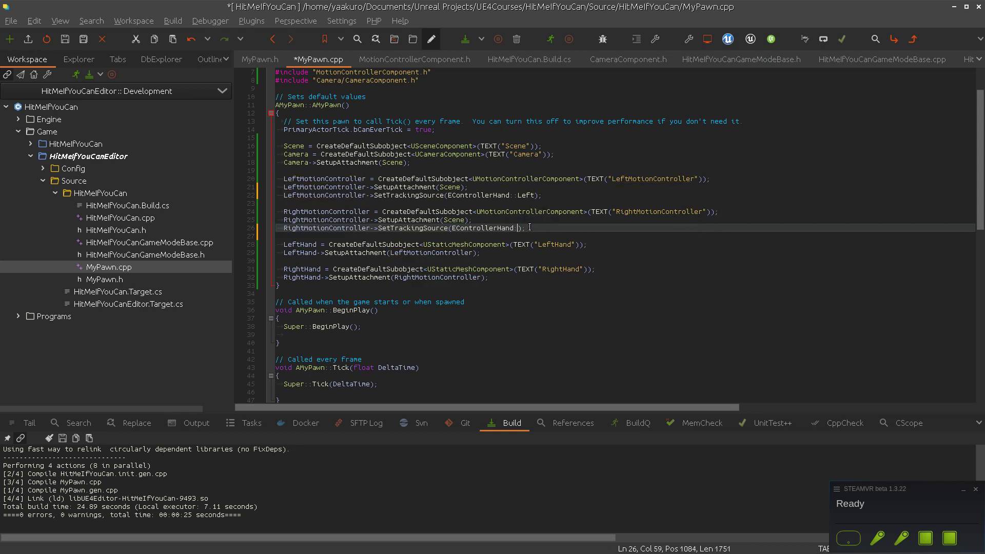
# Save MyPawn.cpp and start the project build with F7
pyautogui.click(530, 228)
pyautogui.hotkey('ctrl', 's')
pyautogui.press('F7')
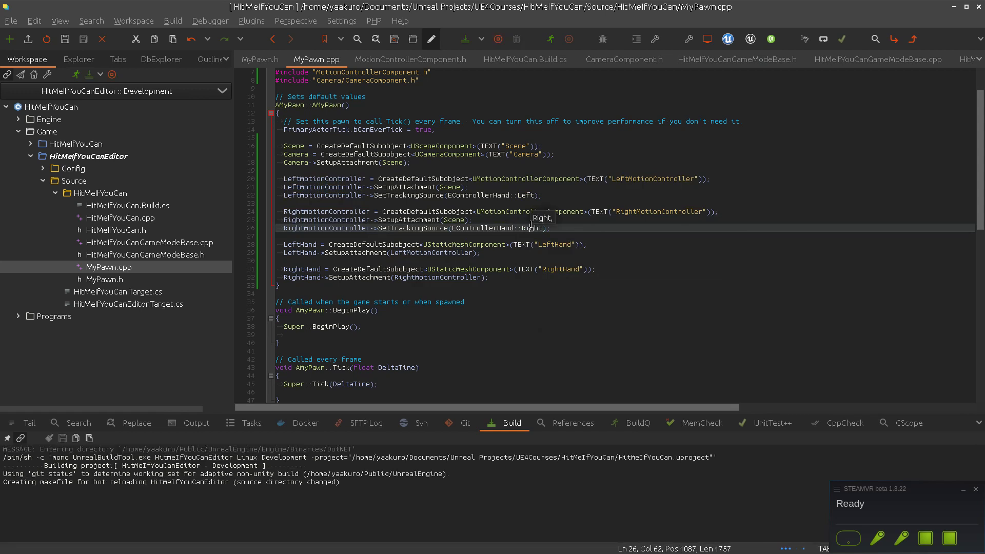
pyautogui.click(419, 269)
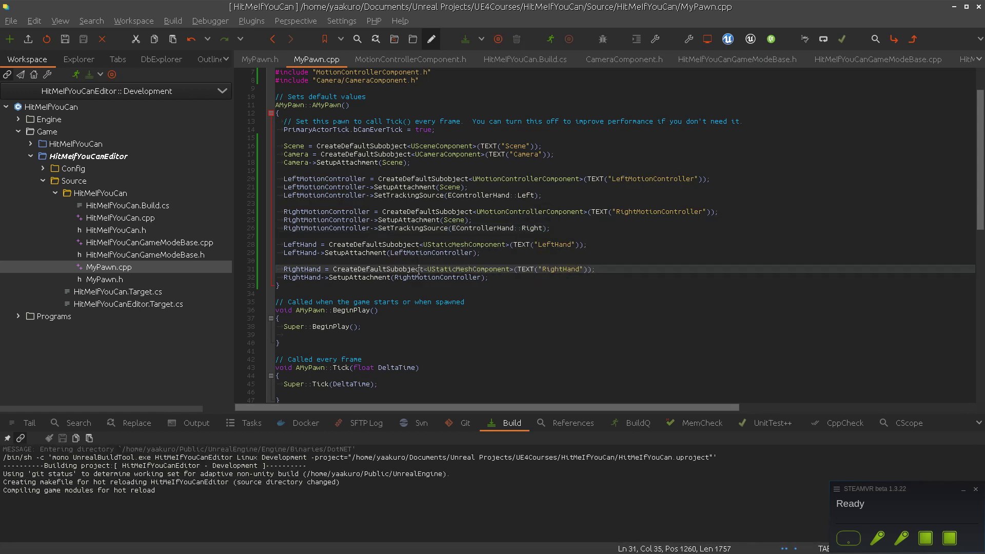
pyautogui.hotkey('alt', 'Tab')
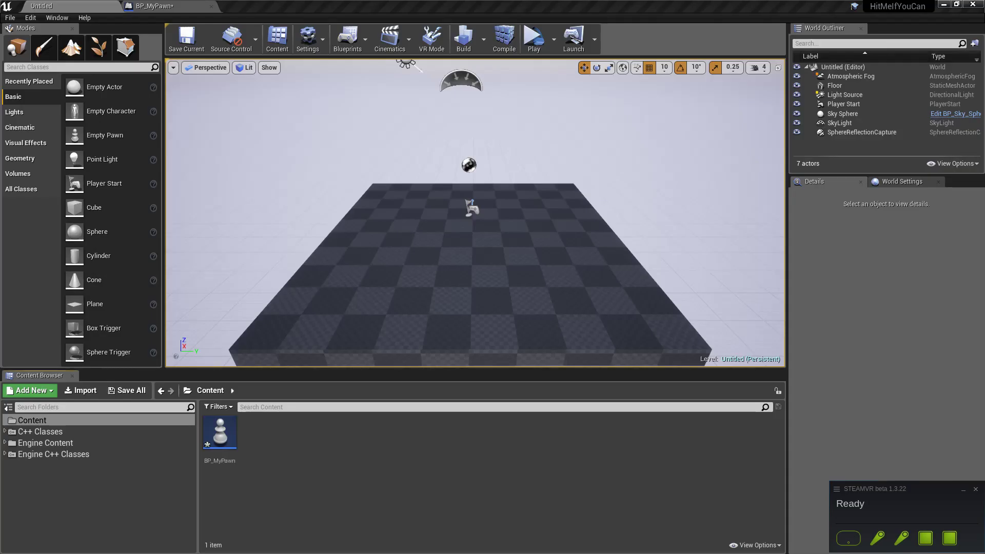
pyautogui.click(175, 7)
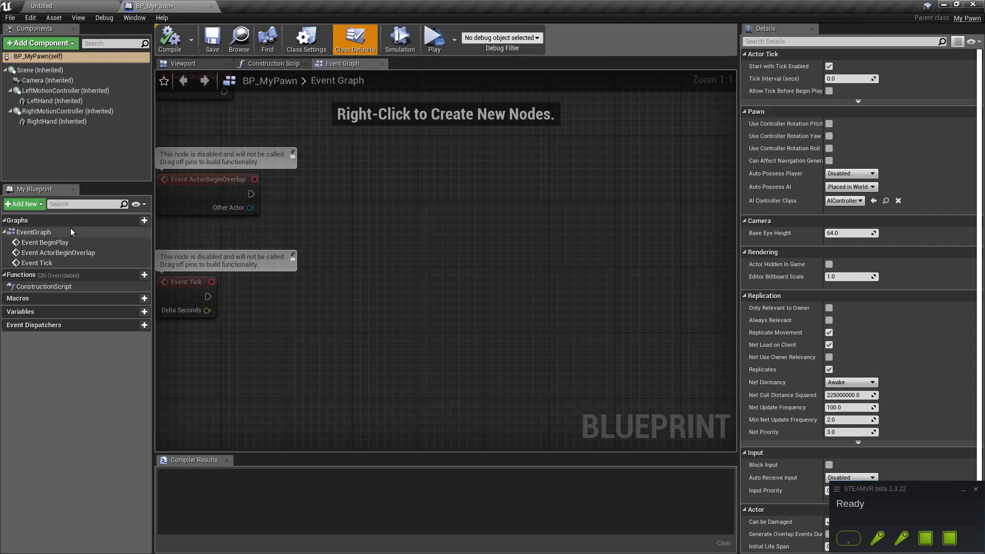
pyautogui.click(66, 91)
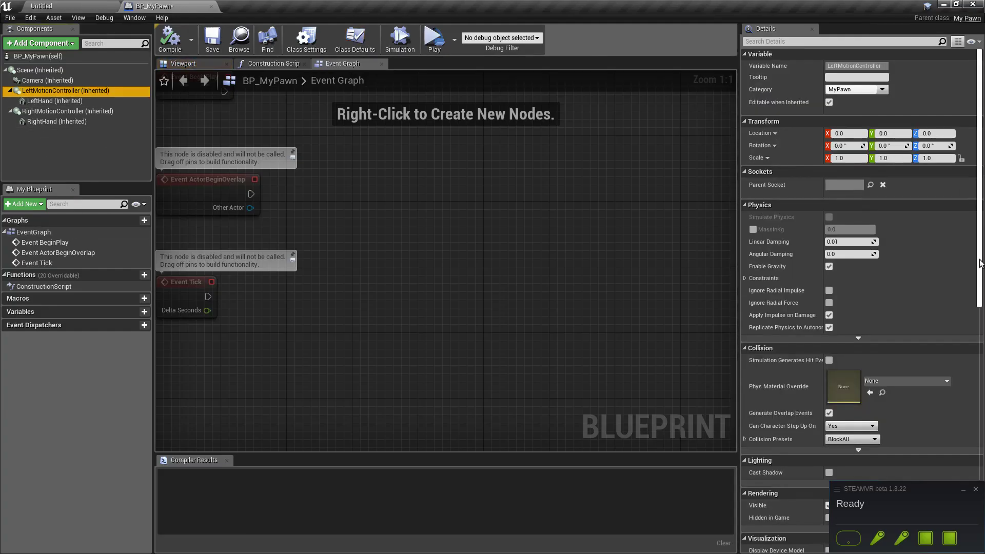
pyautogui.scroll(-15, 833, 230)
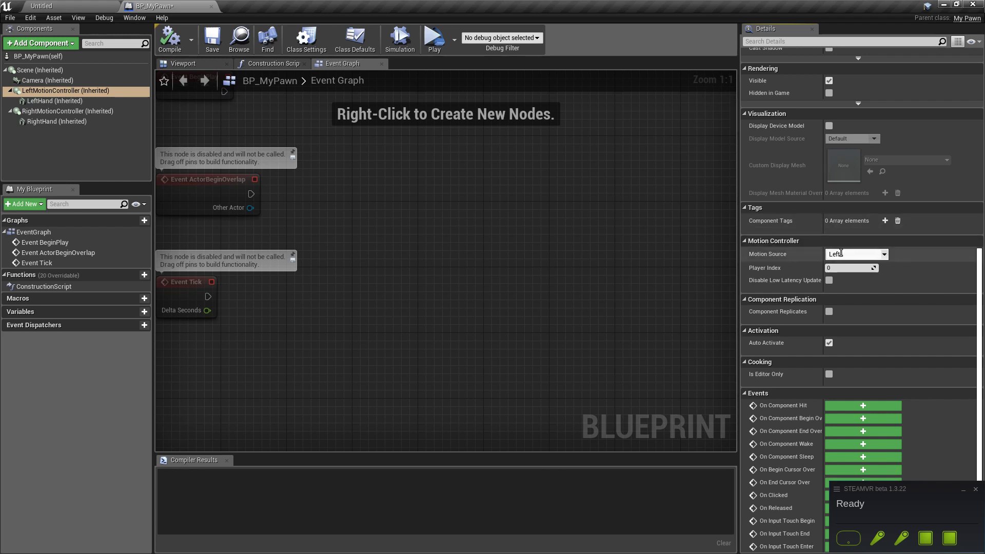
pyautogui.click(67, 111)
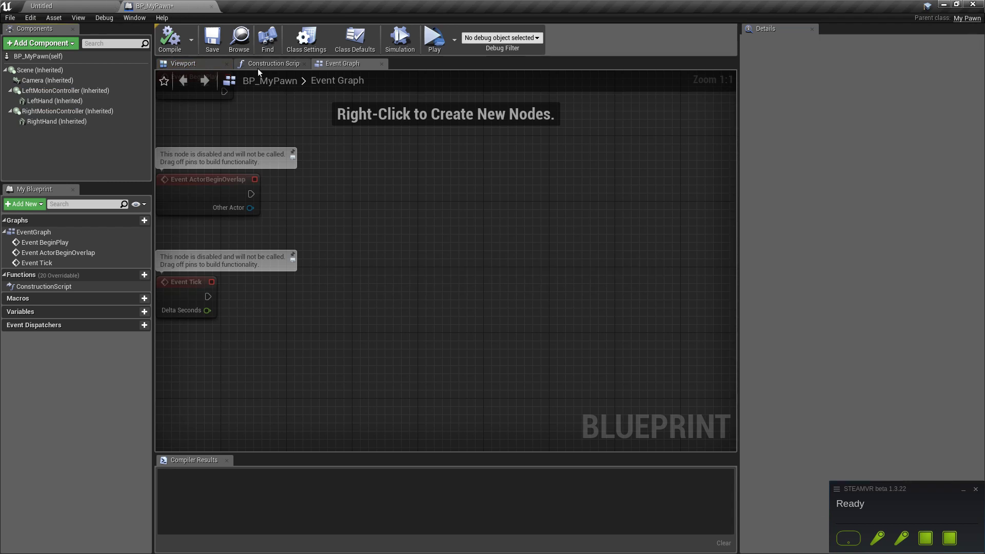
pyautogui.click(84, 109)
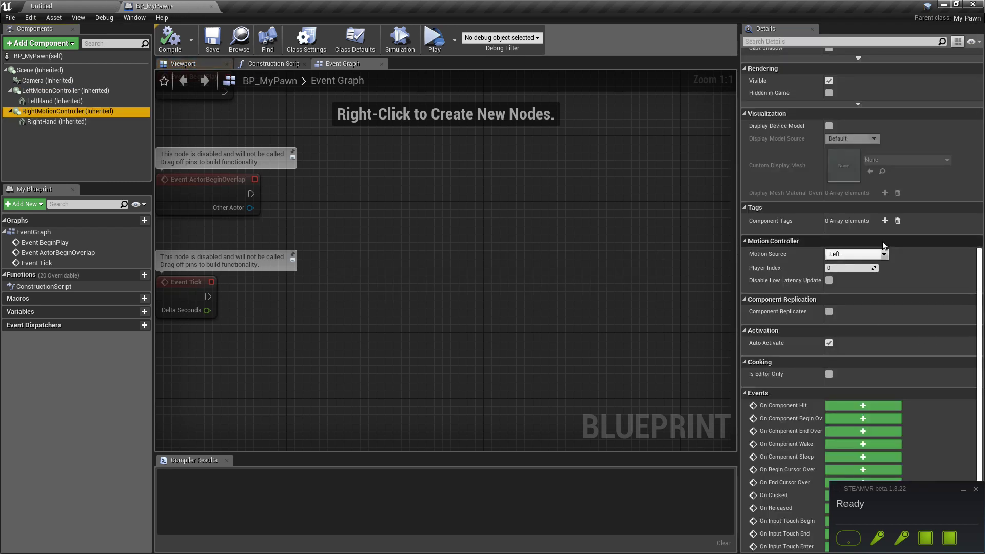
pyautogui.scroll(10, 965, 127)
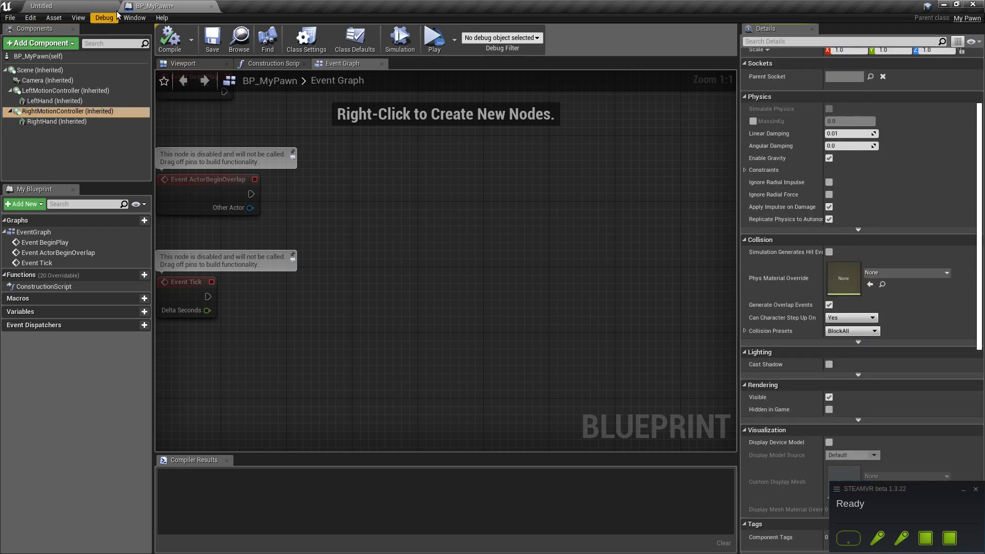
pyautogui.click(72, 91)
pyautogui.moveTo(980, 245); pyautogui.dragTo(981, 393)
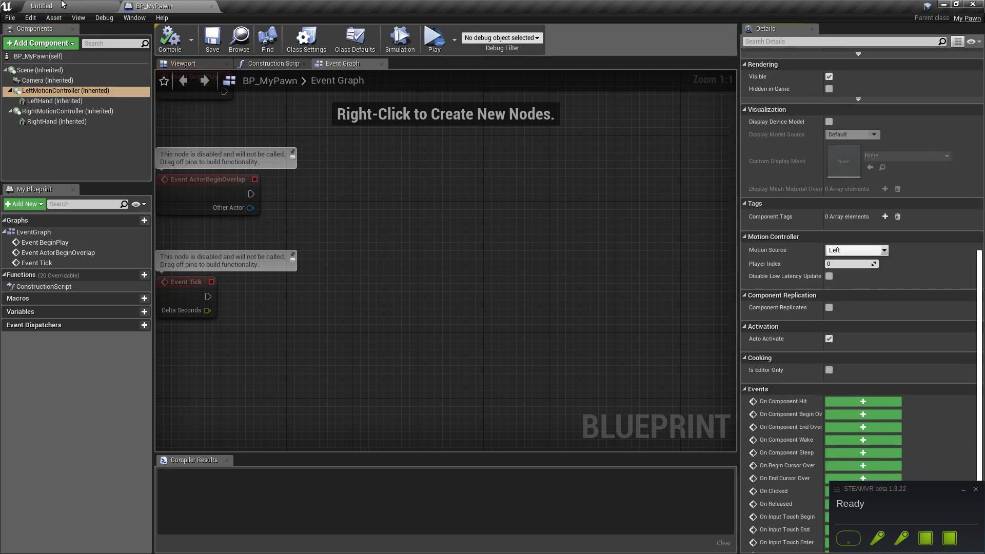
# Close the BP_MyPawn editor and delete the old BP_MyPawn asset from Content
pyautogui.click(210, 6)
pyautogui.click(223, 441)
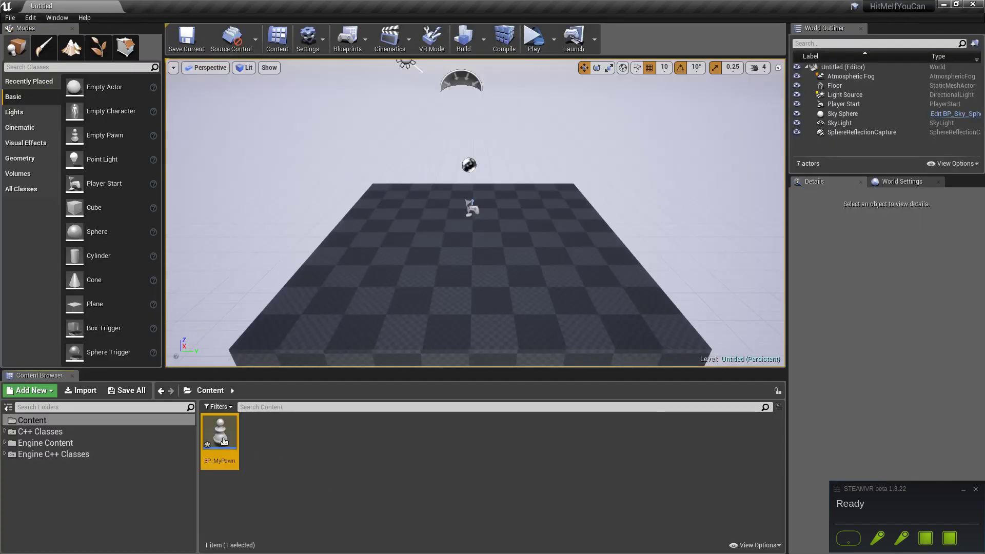
pyautogui.press('Delete')
pyautogui.click(425, 446)
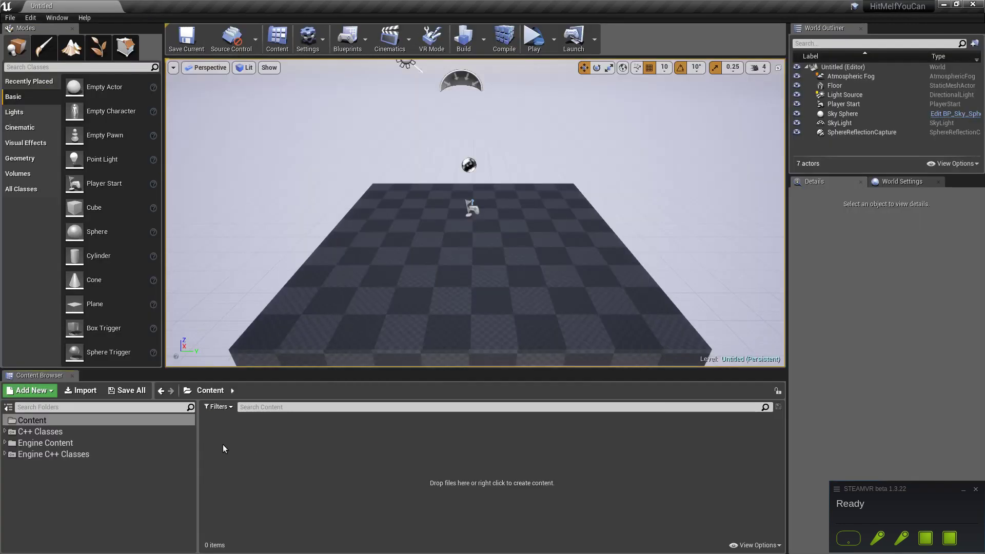
# Create a new Blueprint class based on MyPawn and name it BP_MyPawn
pyautogui.rightClick(222, 444)
pyautogui.click(260, 224)
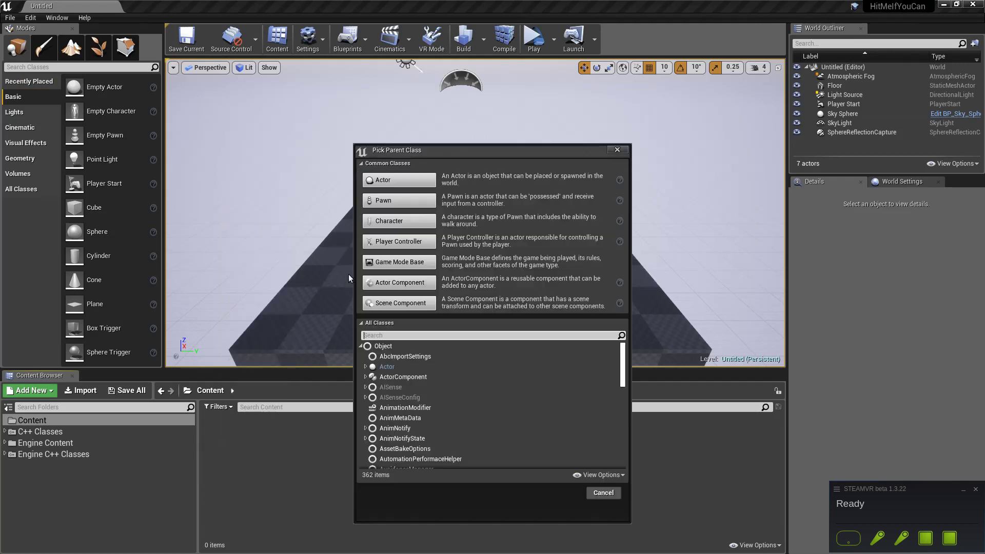
pyautogui.click(398, 343)
pyautogui.write('My')
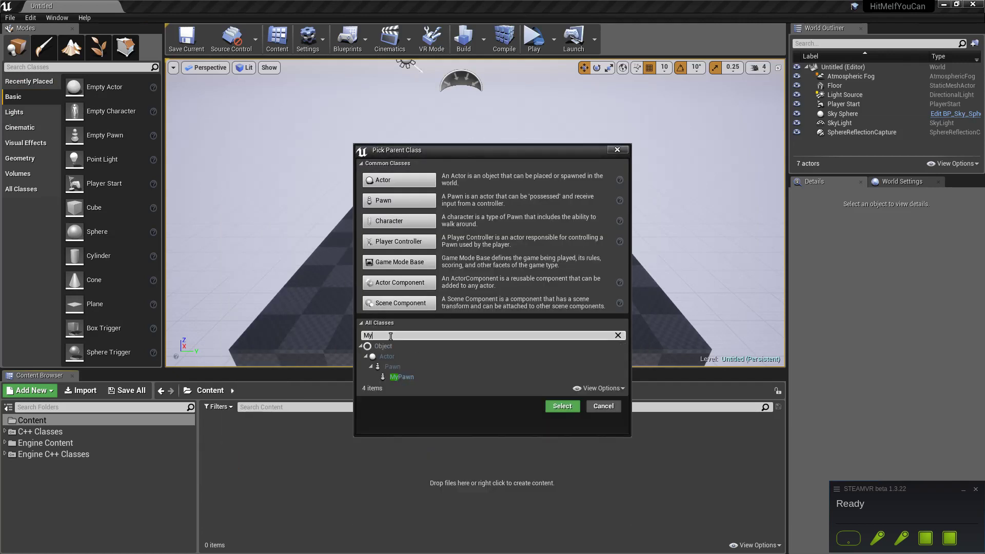
pyautogui.click(399, 377)
pyautogui.click(562, 405)
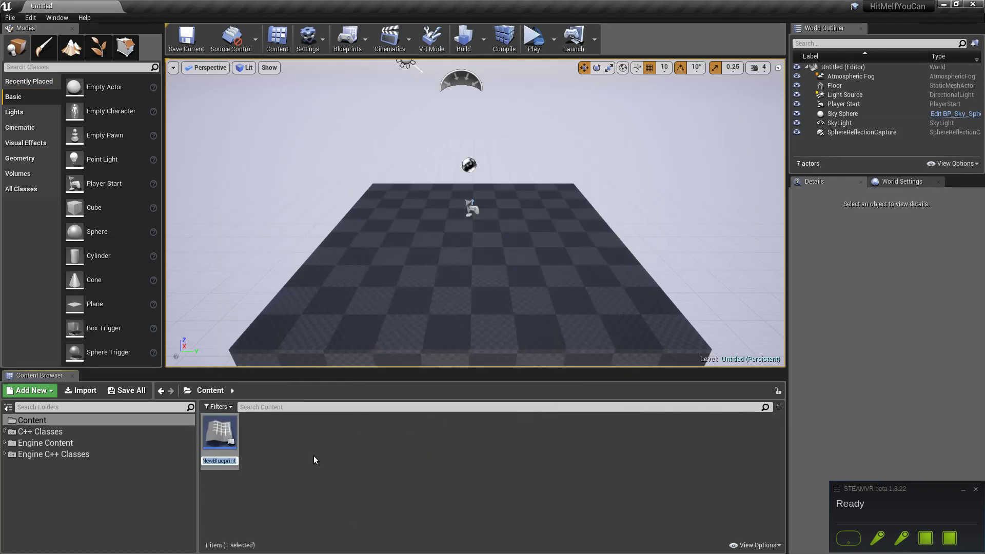
pyautogui.write('BP_MyPawn')
pyautogui.press('Return')
pyautogui.click(277, 480)
# Open the new BP_MyPawn and dock its editor tab beside the Untitled level
pyautogui.click(216, 434)
pyautogui.doubleClick(216, 434)
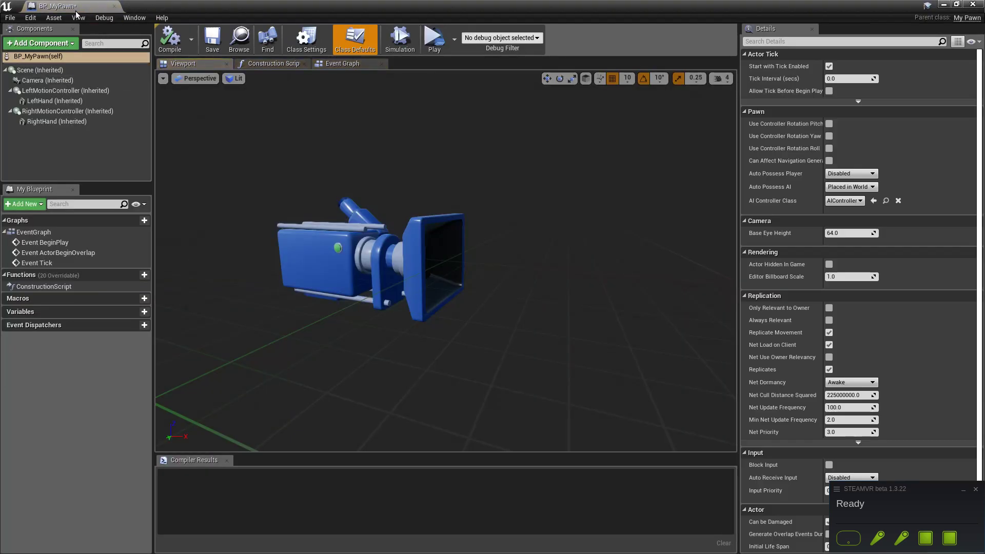
pyautogui.moveTo(81, 14); pyautogui.dragTo(177, 10)
pyautogui.click(67, 111)
pyautogui.moveTo(979, 297); pyautogui.dragTo(980, 471)
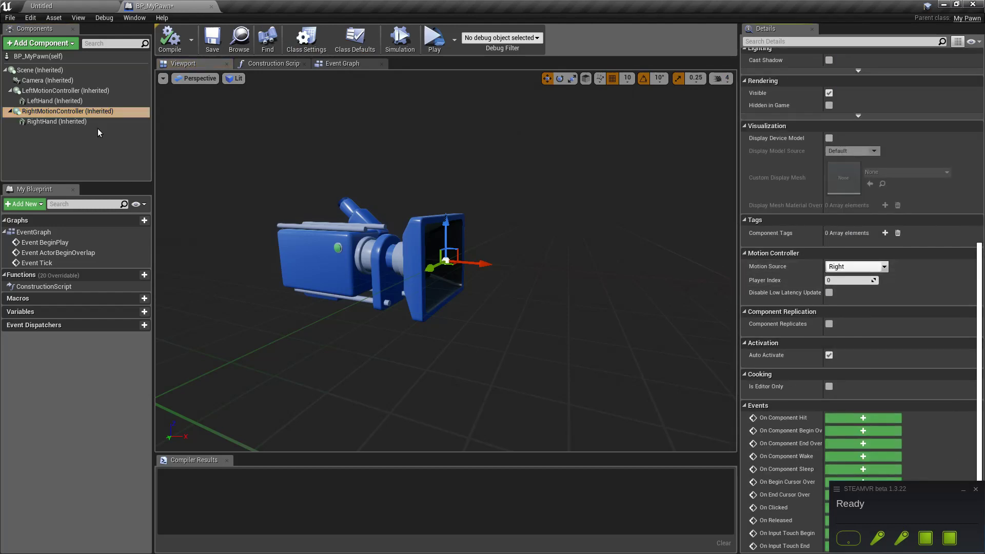
# Check the left motion controller's Motion Source Left and the LeftHand's empty static mesh
pyautogui.click(40, 91)
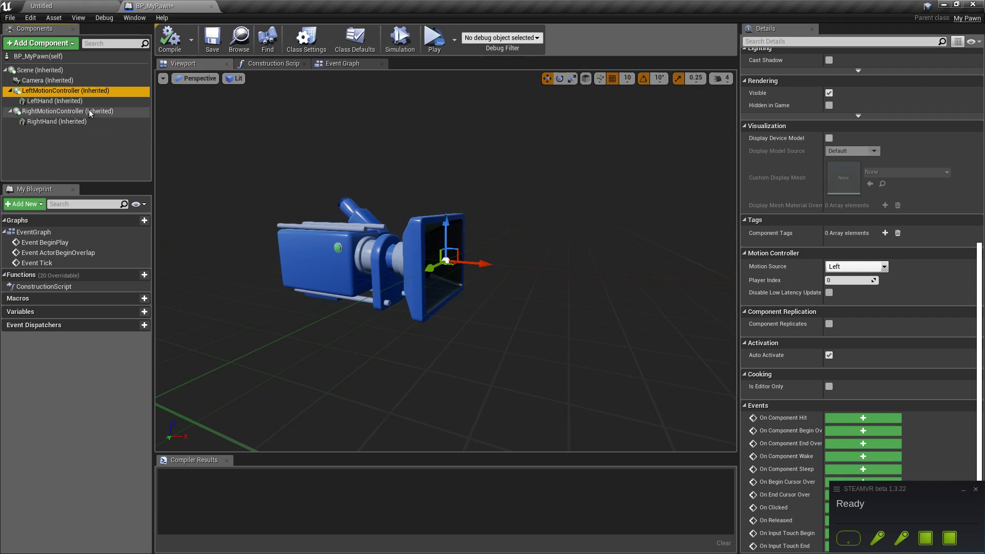
pyautogui.click(53, 100)
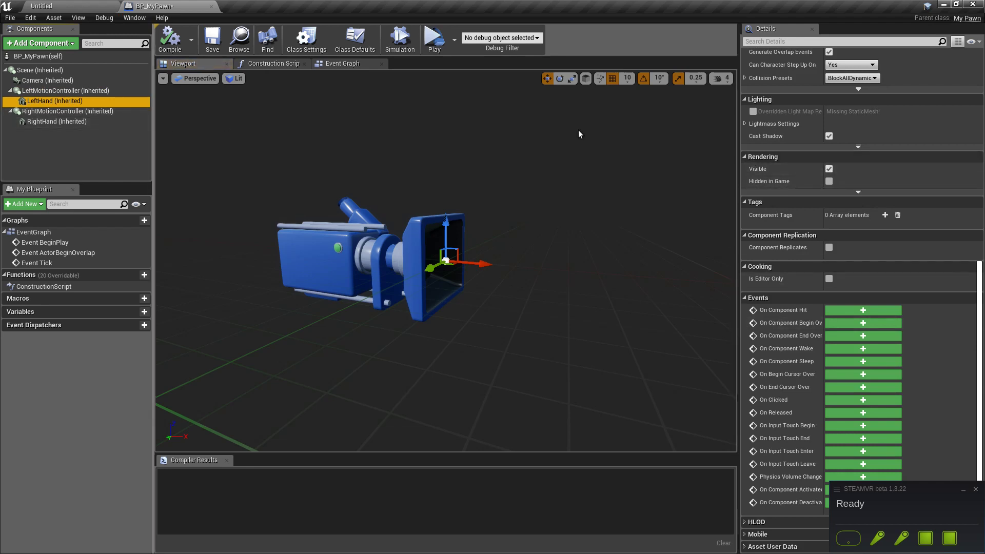
pyautogui.scroll(10, 890, 238)
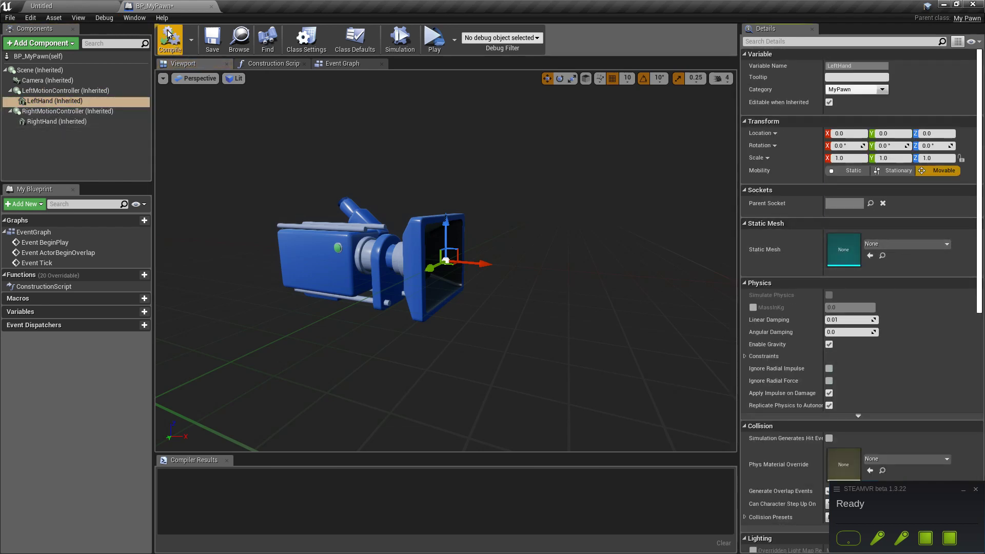
# Give LeftHand the VivePreControllerMesh static mesh and save BP_MyPawn
pyautogui.click(40, 102)
pyautogui.click(946, 244)
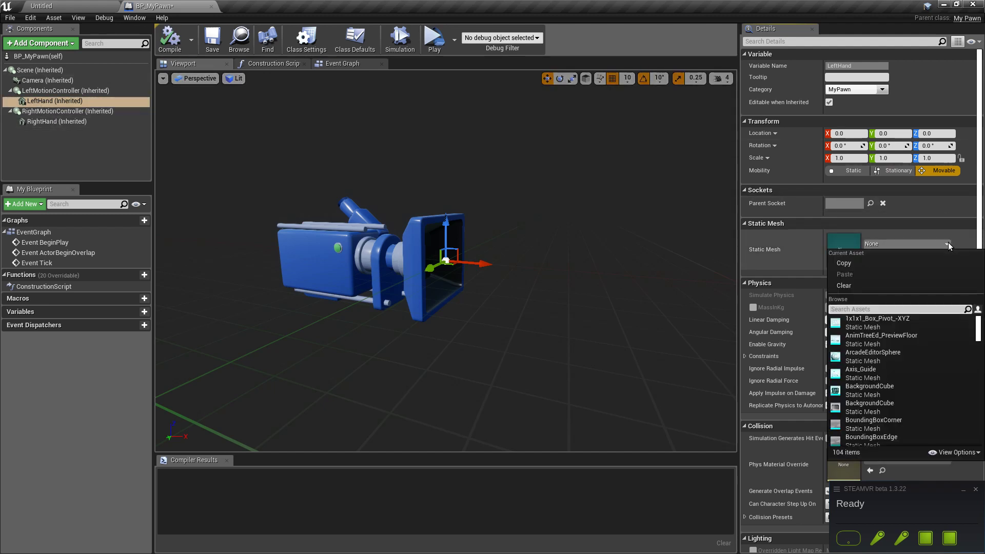
pyautogui.click(949, 454)
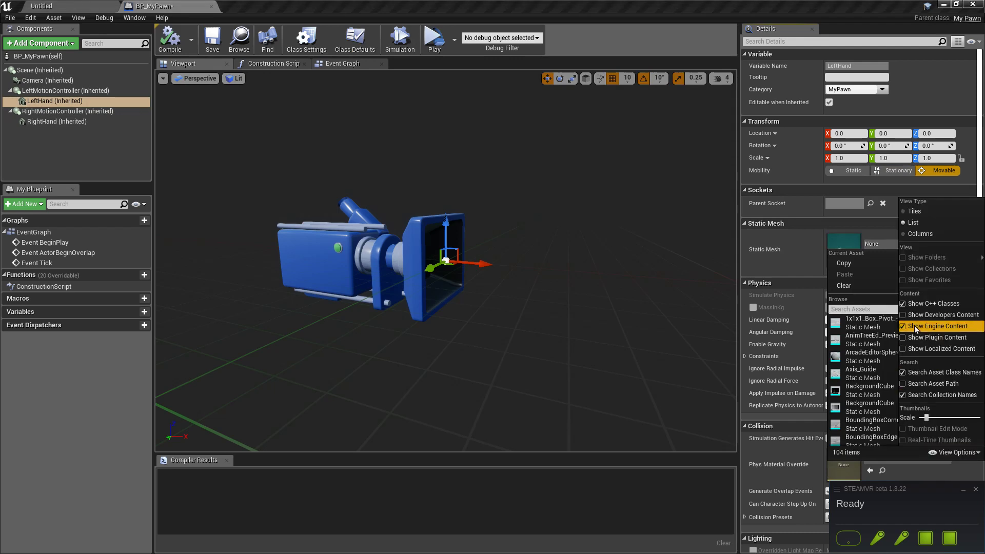
pyautogui.click(967, 451)
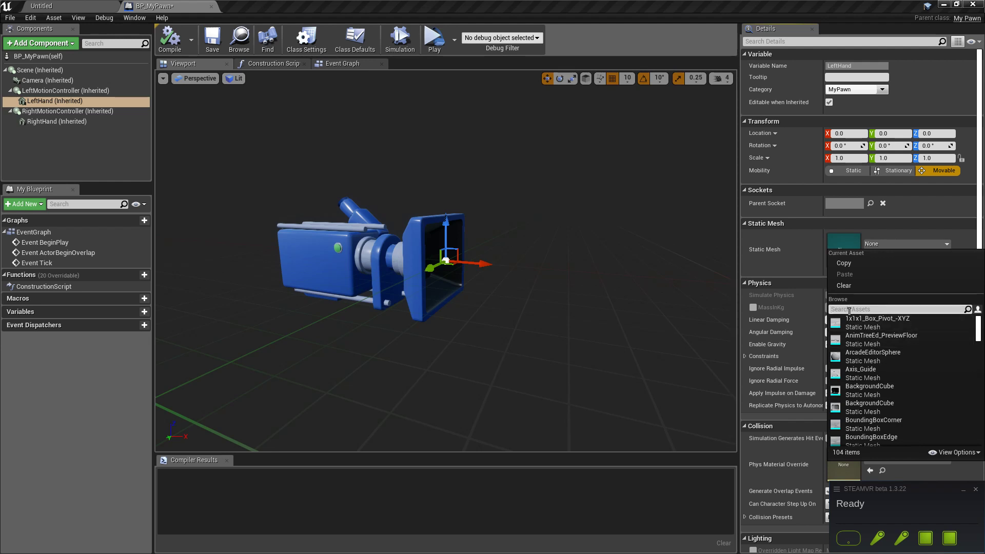
pyautogui.click(849, 309)
pyautogui.write('viv')
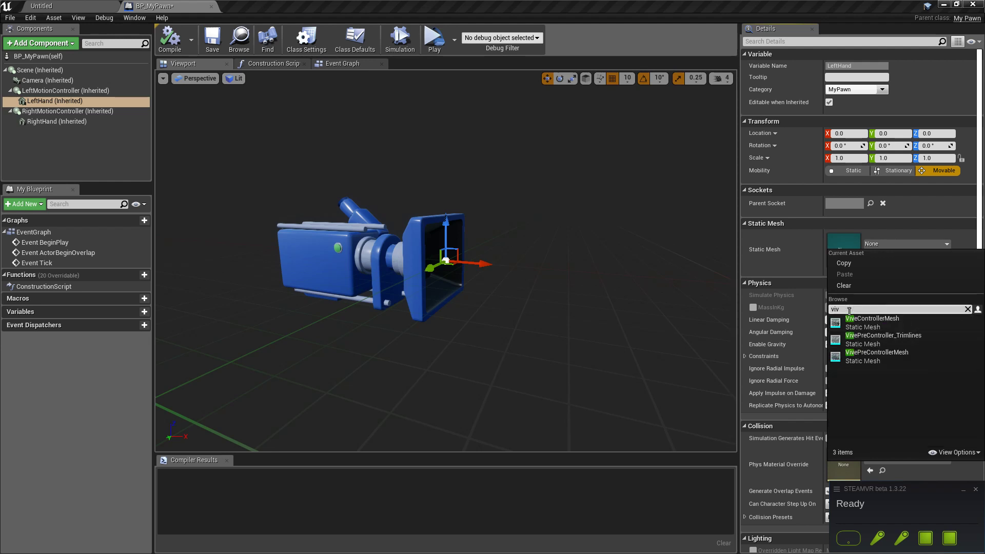
pyautogui.click(860, 361)
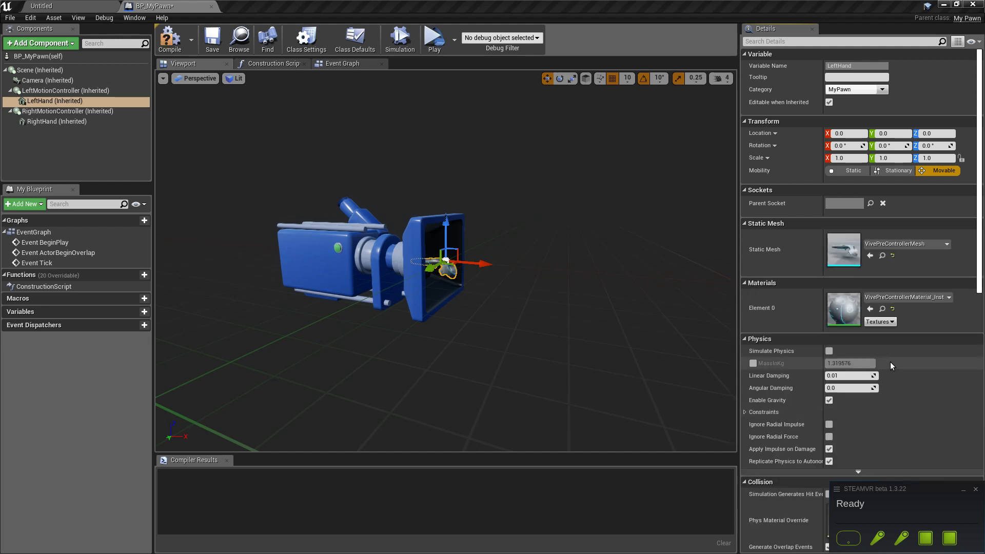
pyautogui.click(200, 51)
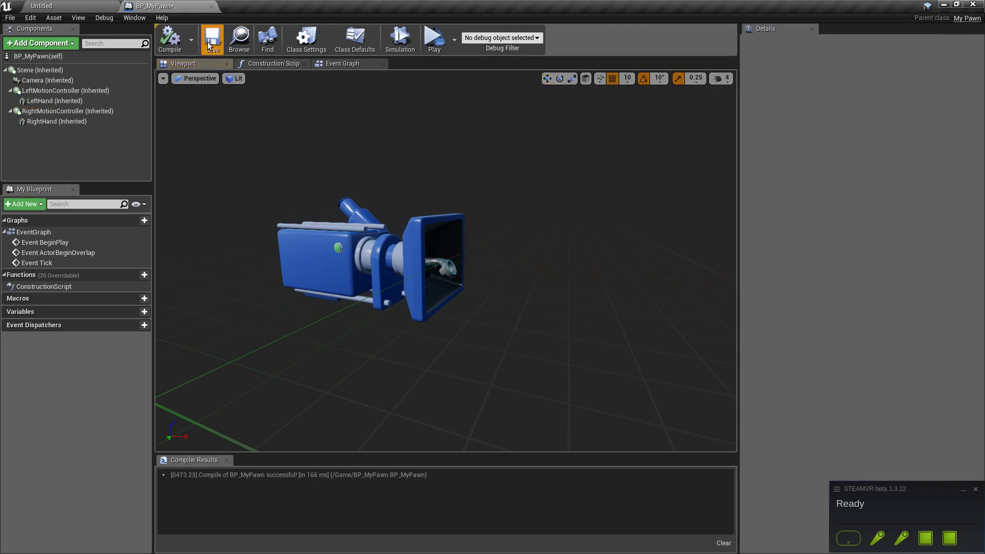
# Give RightHand the VivePreControllerMesh static mesh and compile the Blueprint
pyautogui.click(57, 122)
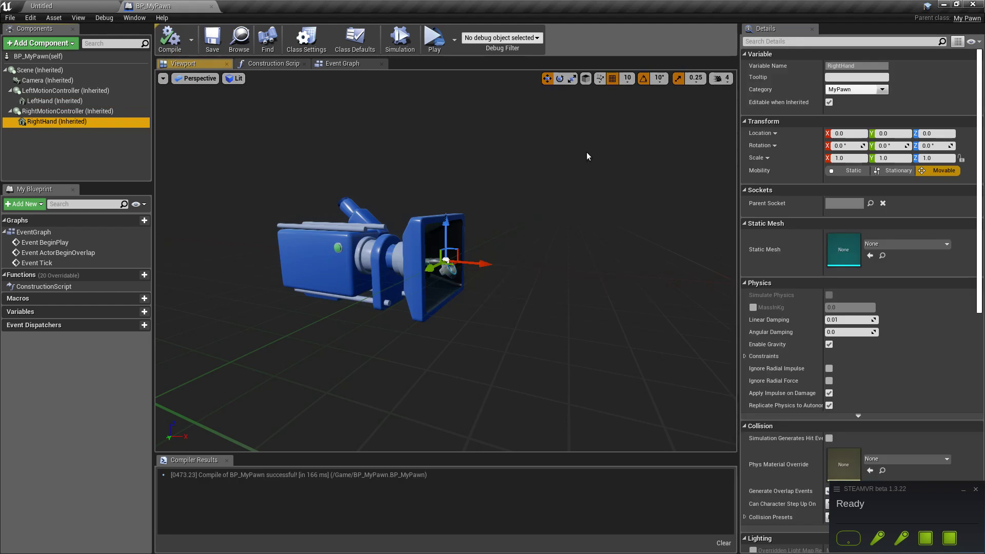
pyautogui.click(907, 245)
pyautogui.write('viv')
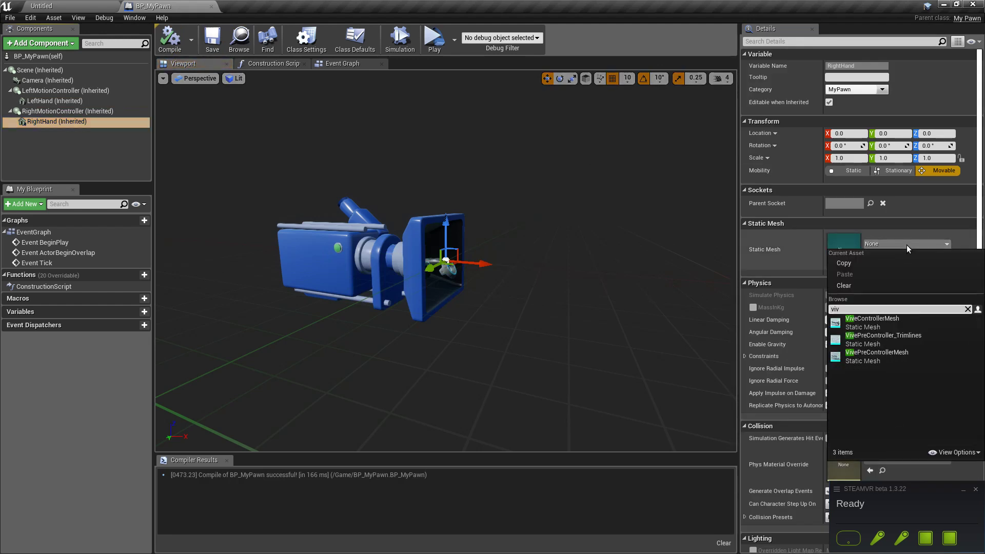
pyautogui.click(872, 354)
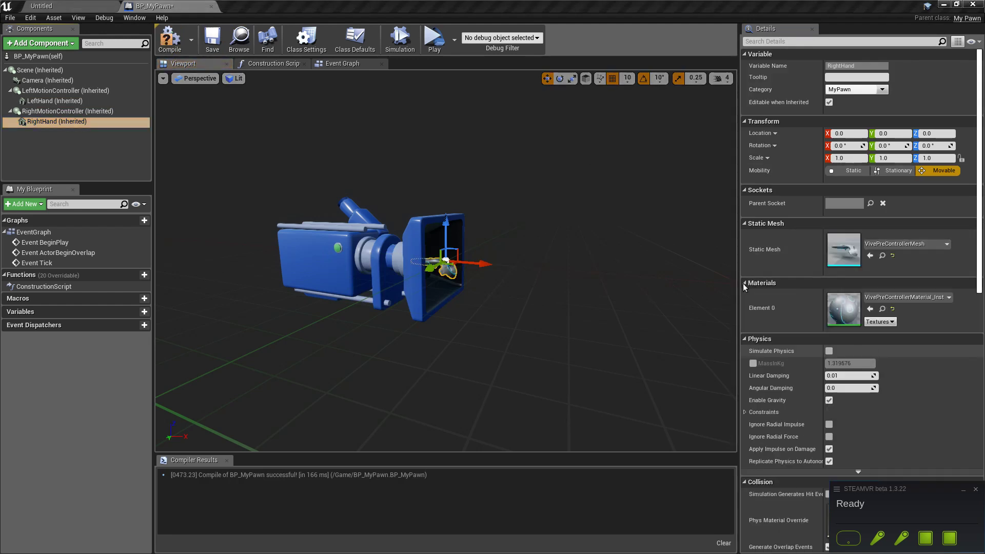
pyautogui.click(173, 40)
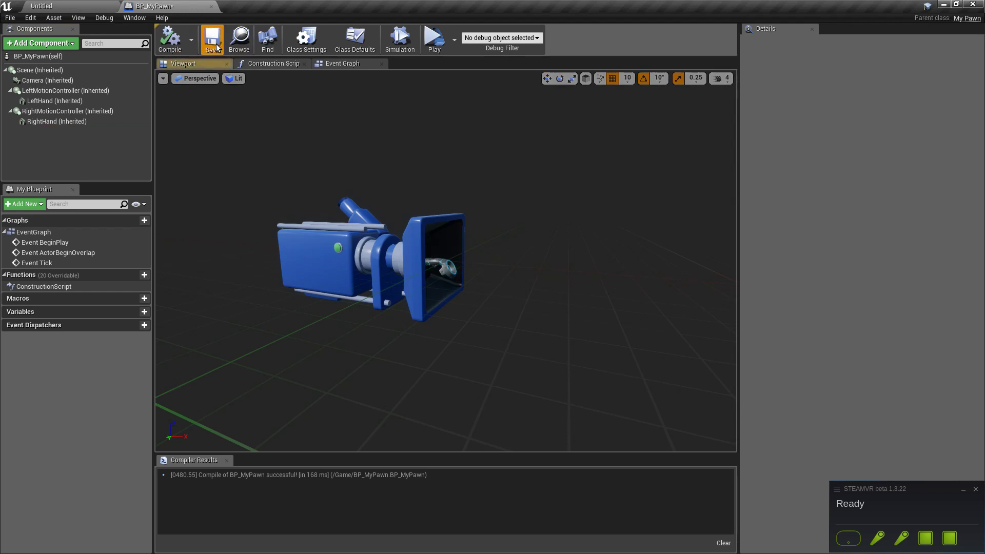
# Delete the Player Start actor from the Untitled level, leaving 6 actors
pyautogui.click(41, 7)
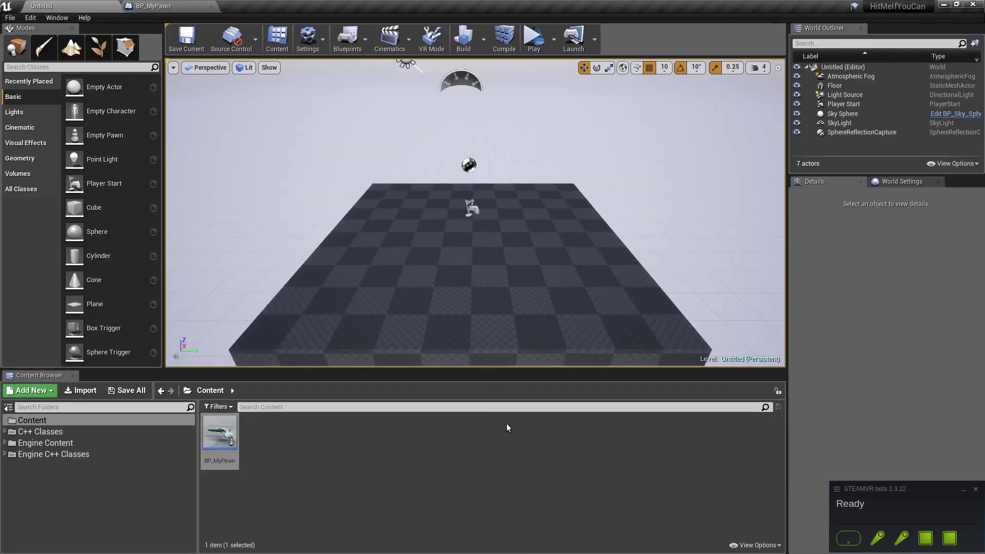
pyautogui.click(473, 208)
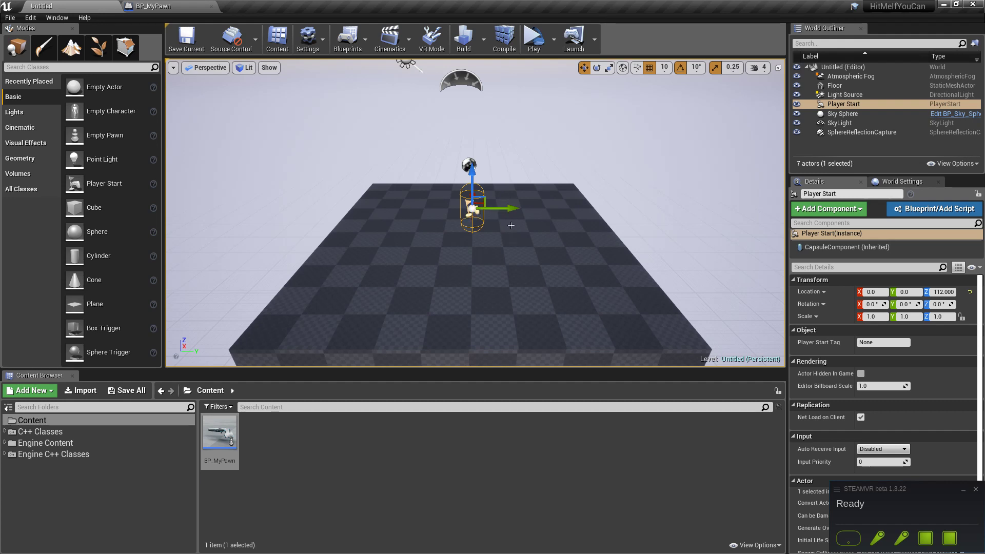
pyautogui.press('Delete')
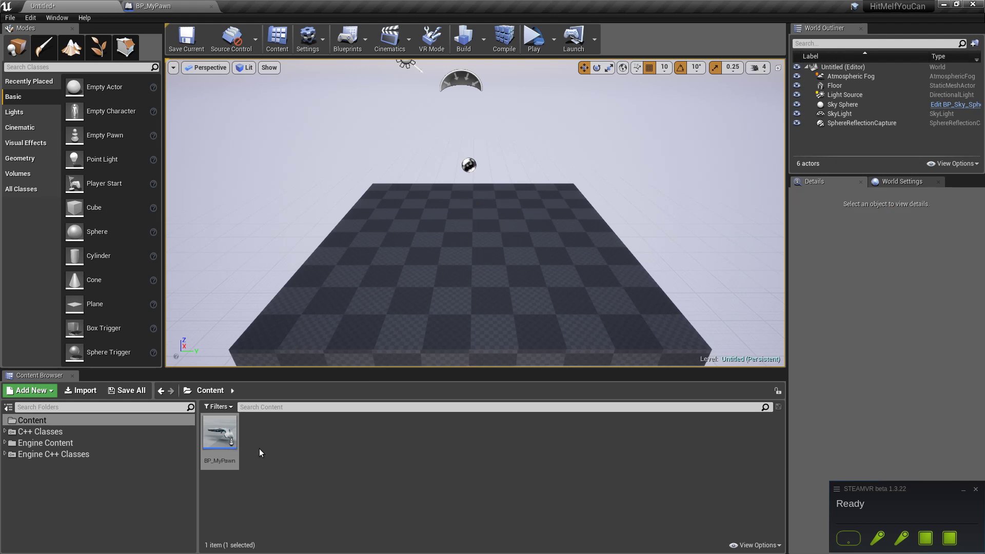
# Place BP_MyPawn in the level at 40, 0, 20, hide SteamVR's window, and scroll Details to Pawn
pyautogui.moveTo(225, 440); pyautogui.dragTo(471, 227)
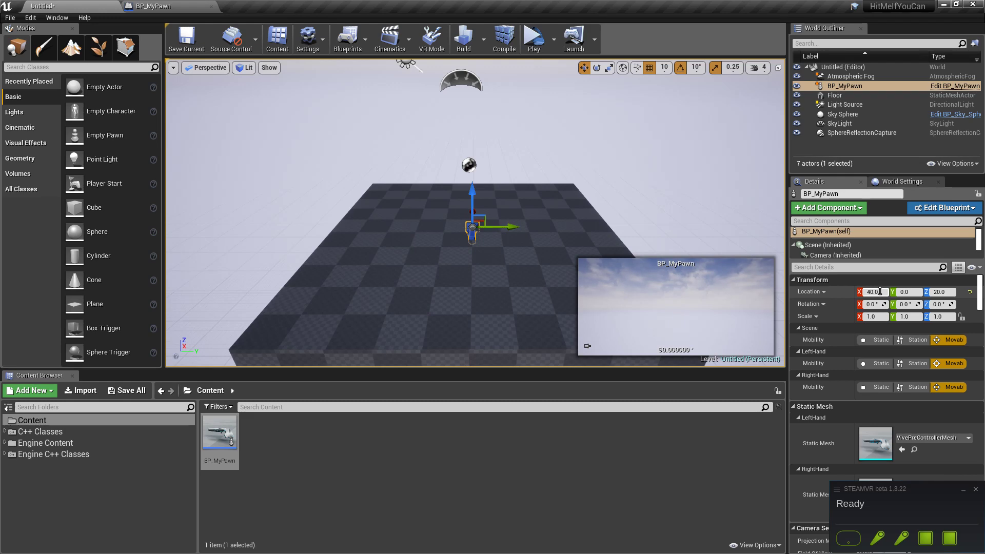
pyautogui.moveTo(978, 303); pyautogui.dragTo(982, 495)
pyautogui.click(946, 495)
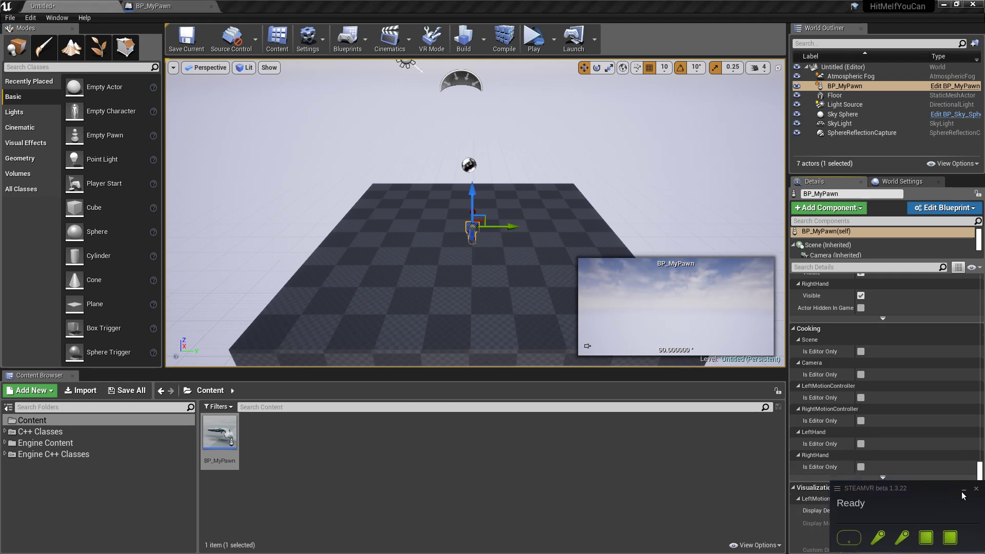
pyautogui.click(963, 489)
pyautogui.moveTo(979, 479); pyautogui.dragTo(981, 510)
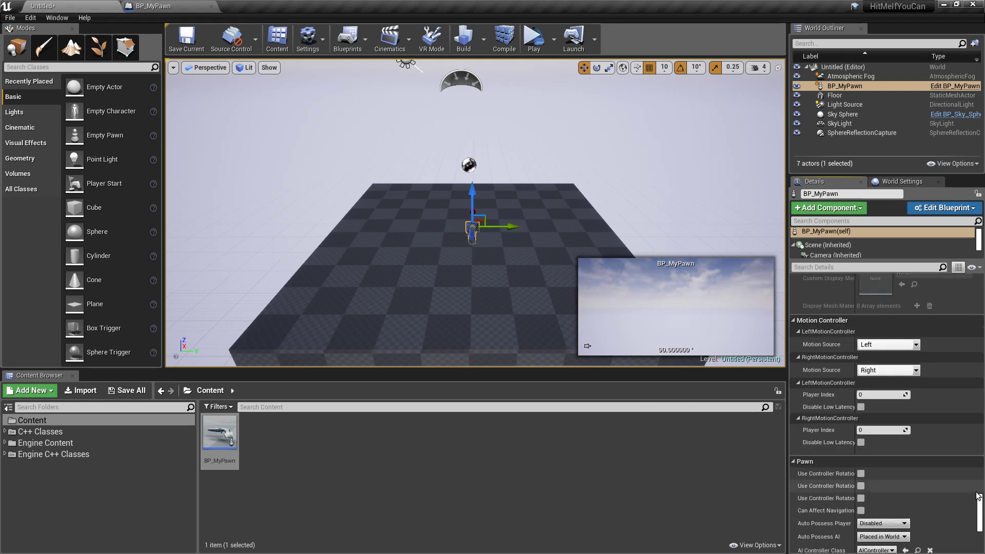
pyautogui.scroll(-3, 887, 400)
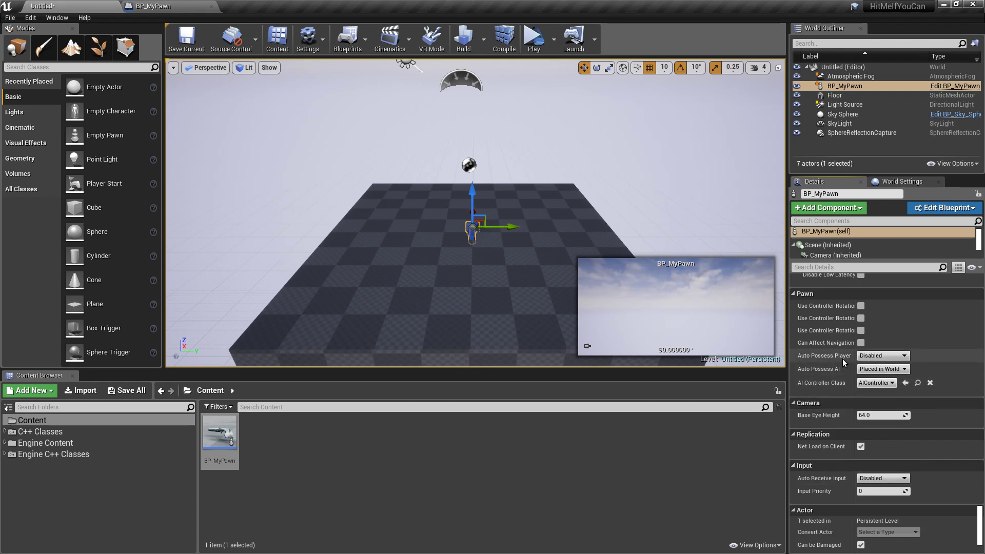
# Set the placed BP_MyPawn's Auto Possess Player to Player 0
pyautogui.click(878, 355)
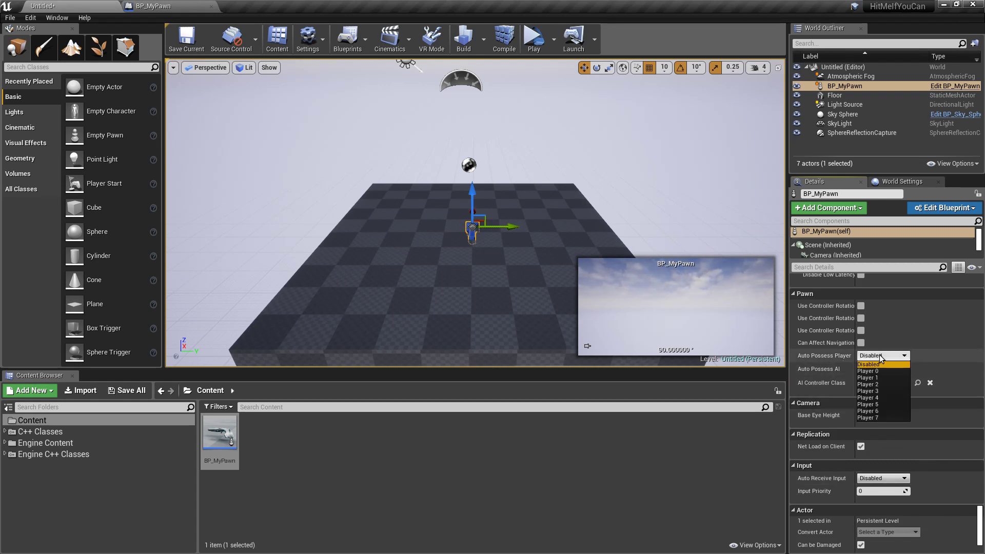
pyautogui.click(879, 371)
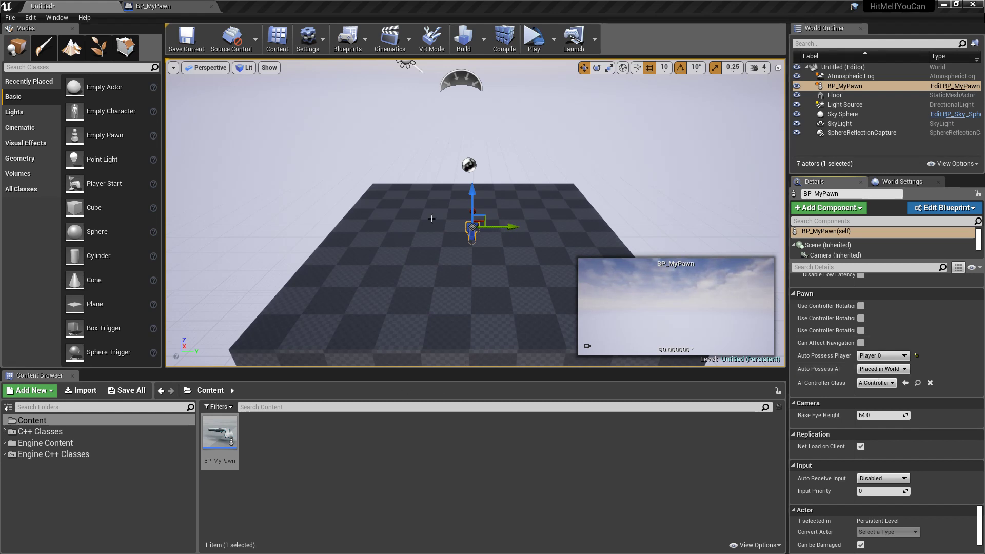
pyautogui.click(835, 96)
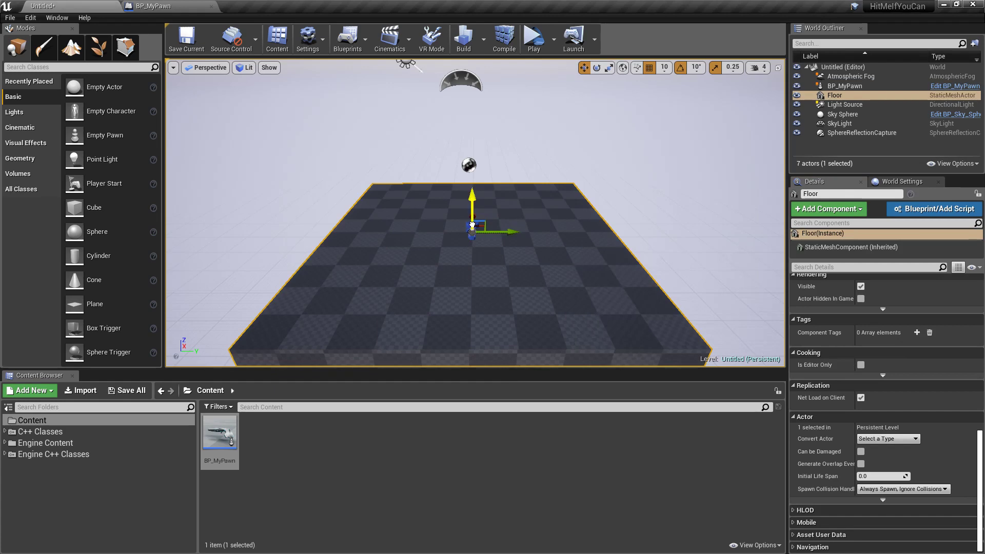
pyautogui.click(844, 86)
pyautogui.click(847, 95)
pyautogui.click(844, 85)
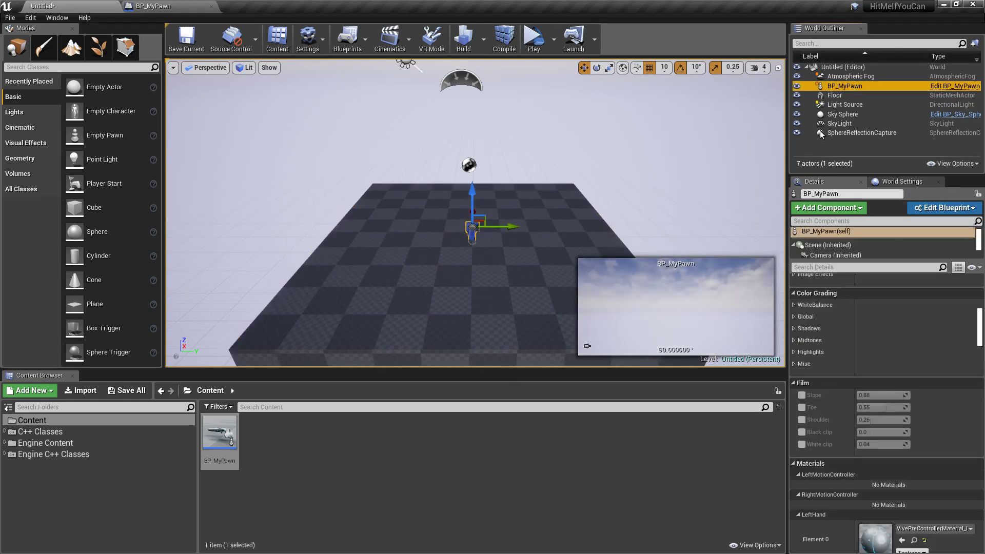
pyautogui.moveTo(980, 330); pyautogui.dragTo(981, 531)
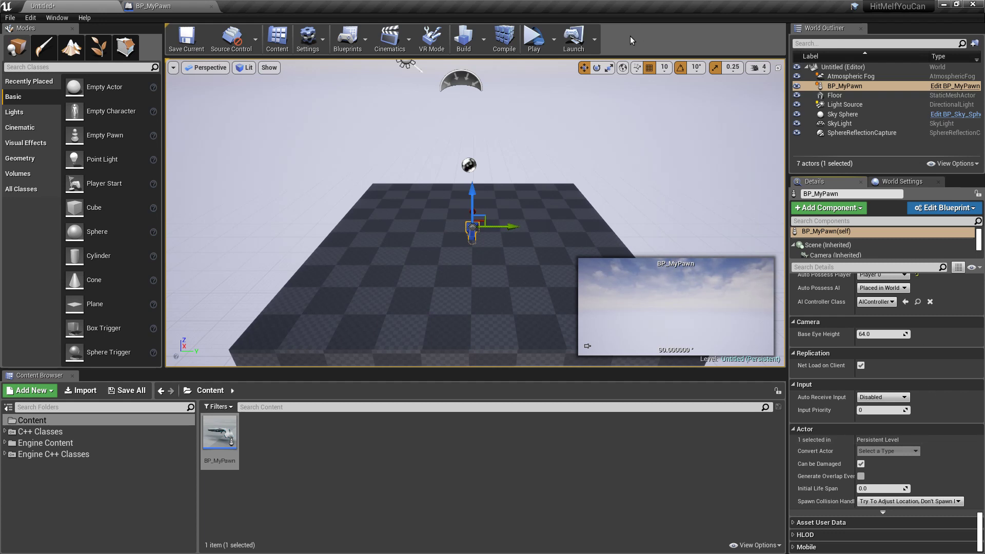
pyautogui.click(543, 38)
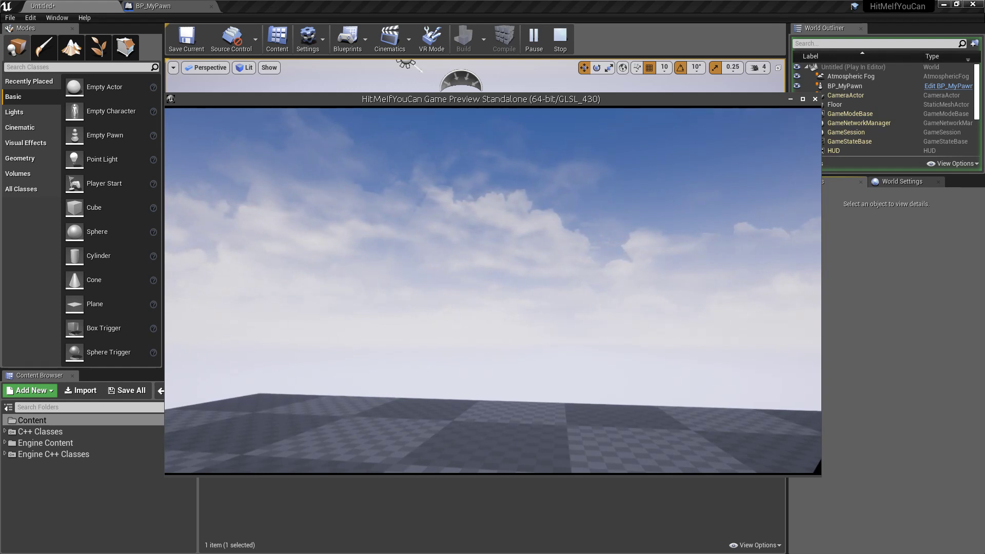
pyautogui.press('Escape')
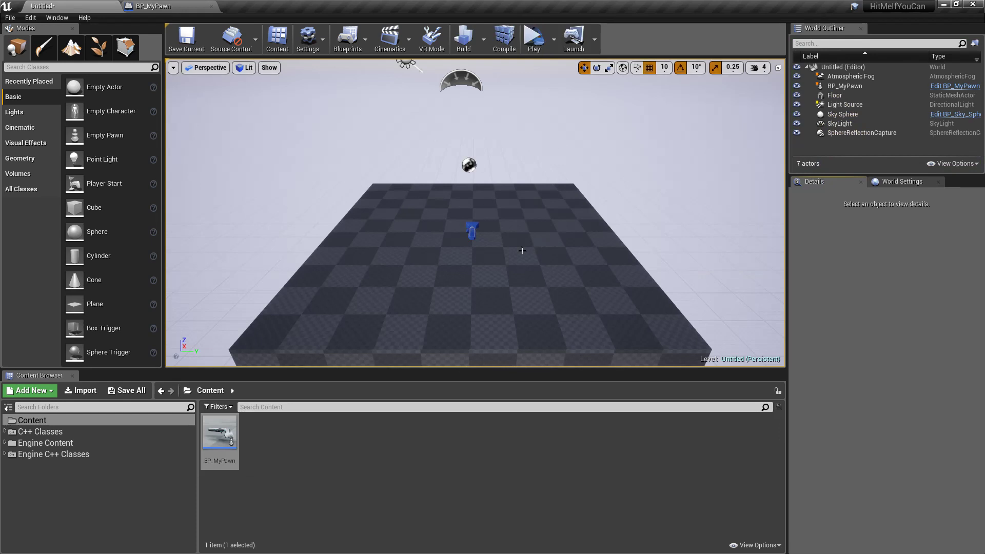
# Save the current level as 'Default' in the Content folder
pyautogui.click(300, 505)
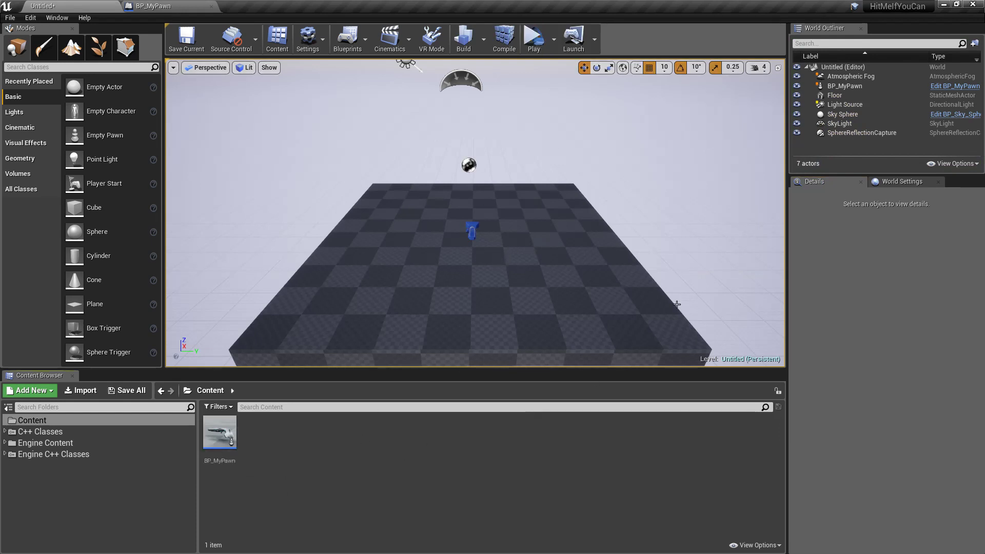
pyautogui.rightClick(271, 444)
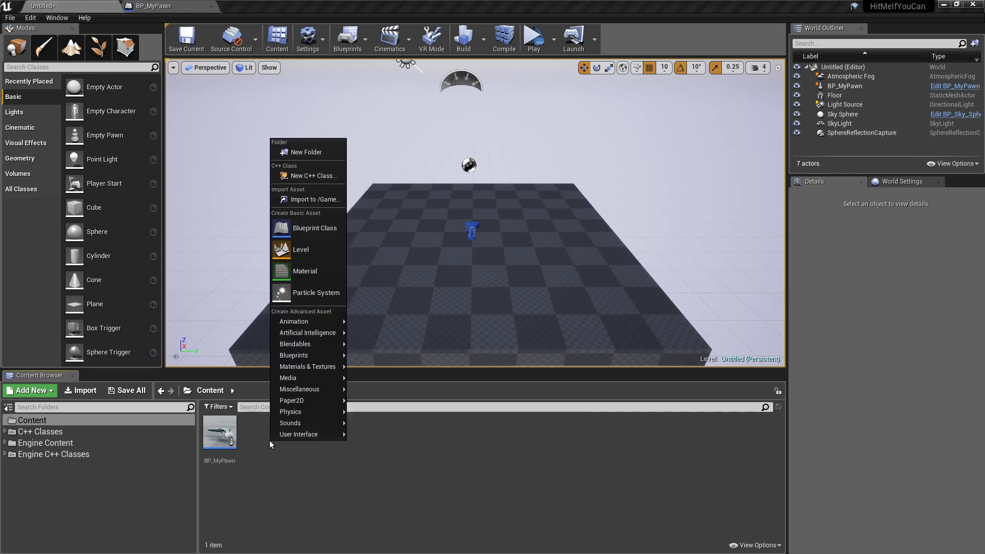
pyautogui.click(502, 476)
pyautogui.hotkey('ctrl', 's')
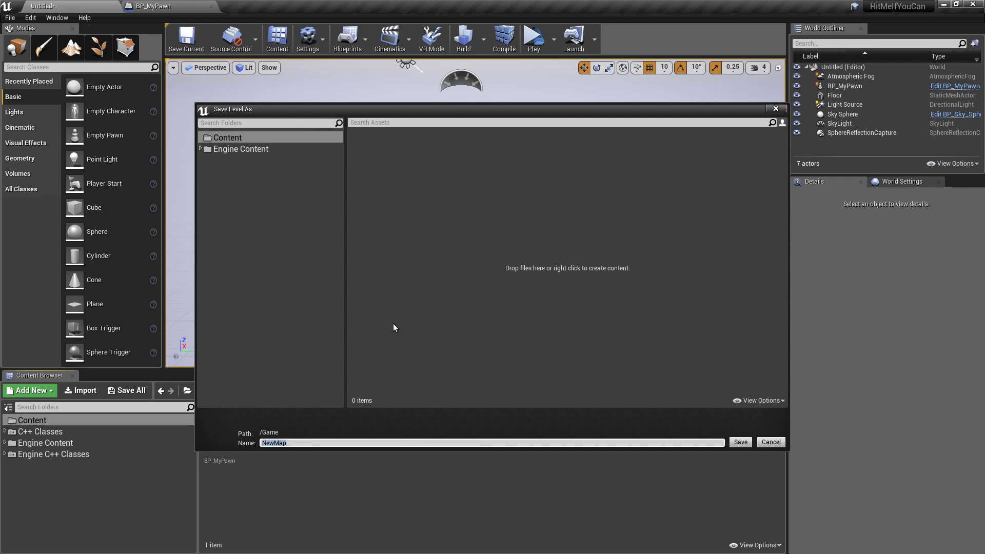
pyautogui.write('Default')
pyautogui.press('Return')
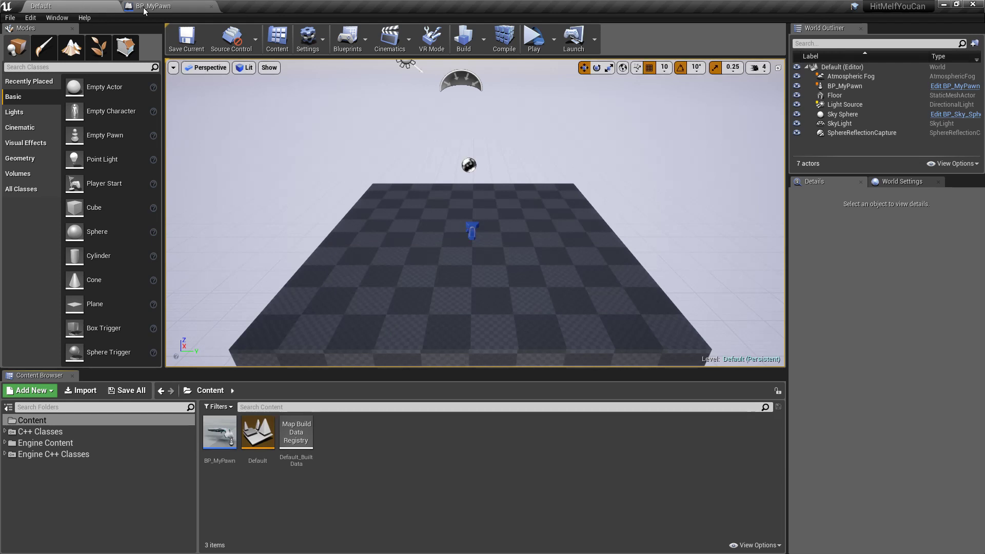
# In Project Settings' Maps & Modes, set Editor Startup Map and Game Default Map to Default
pyautogui.click(29, 17)
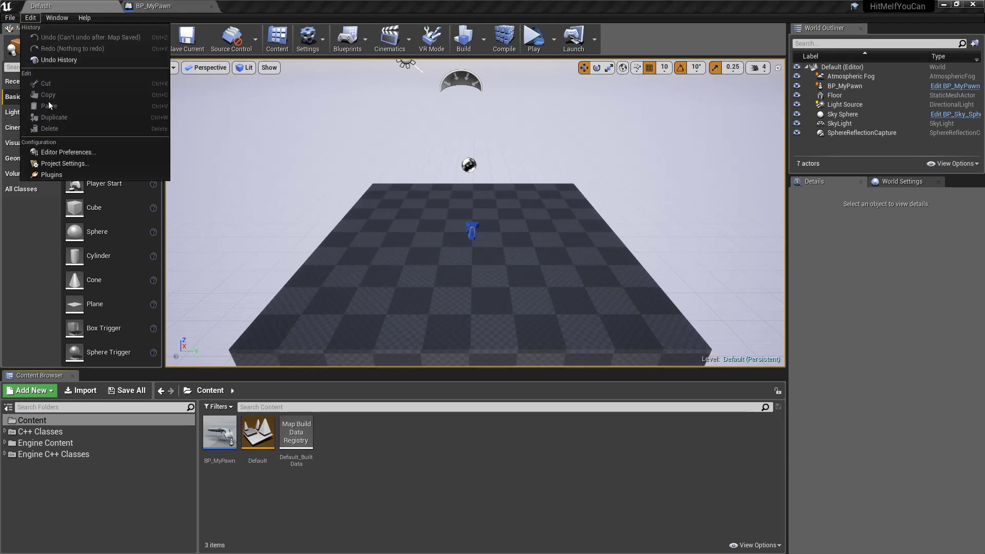
pyautogui.click(70, 162)
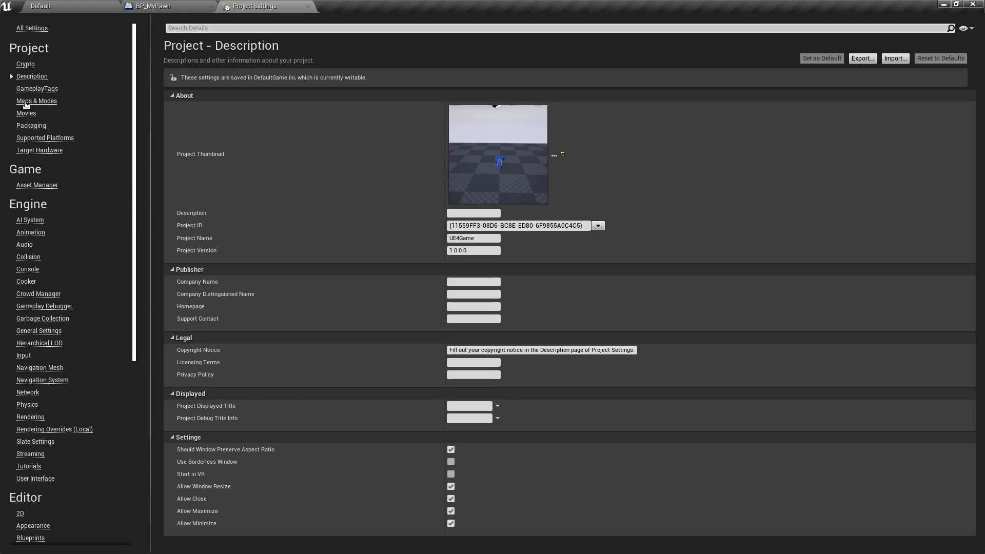
pyautogui.click(51, 105)
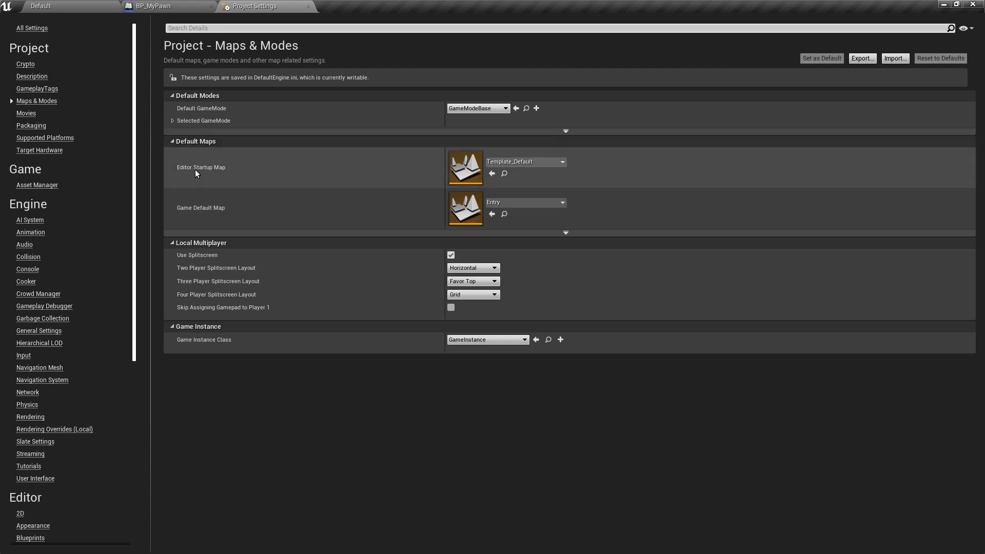
pyautogui.click(523, 162)
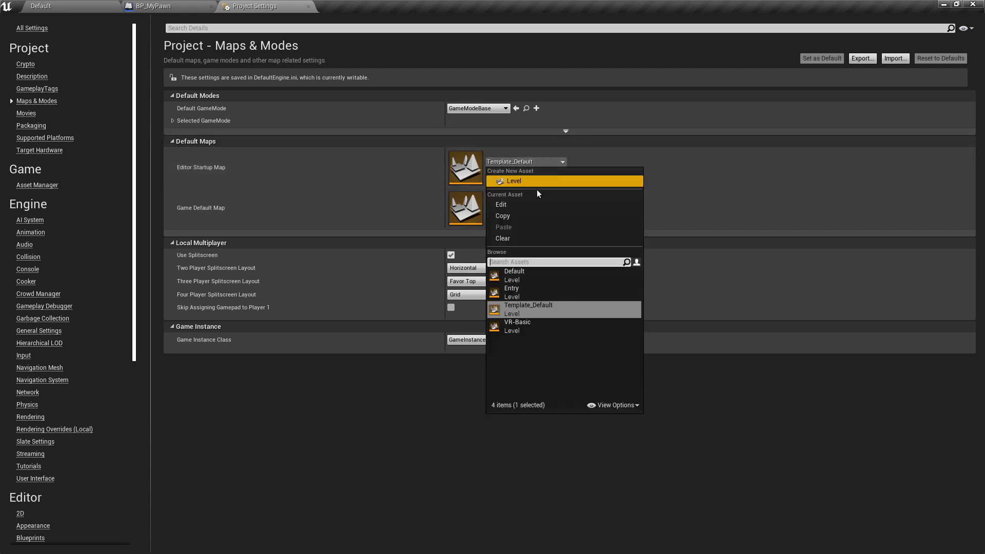
pyautogui.click(524, 274)
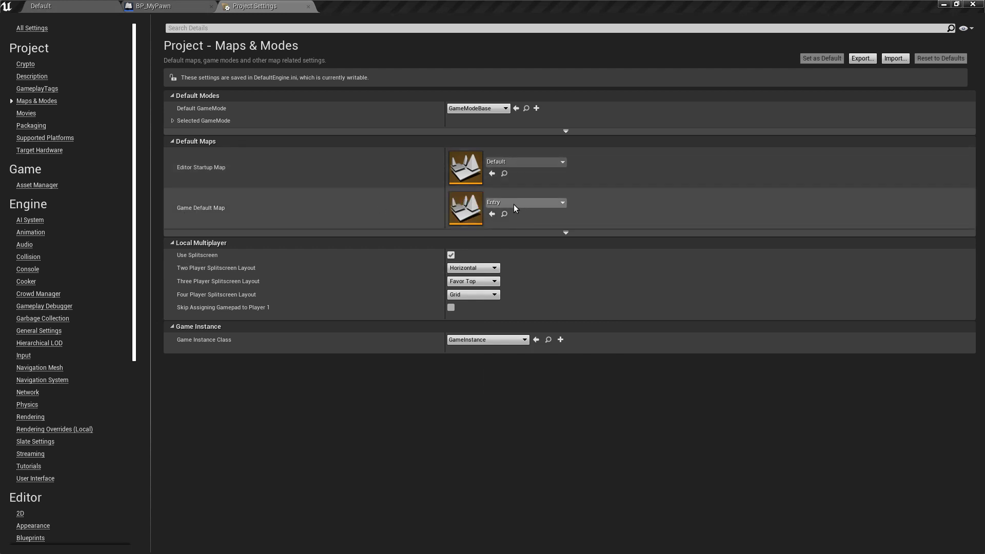
pyautogui.click(513, 204)
pyautogui.click(516, 313)
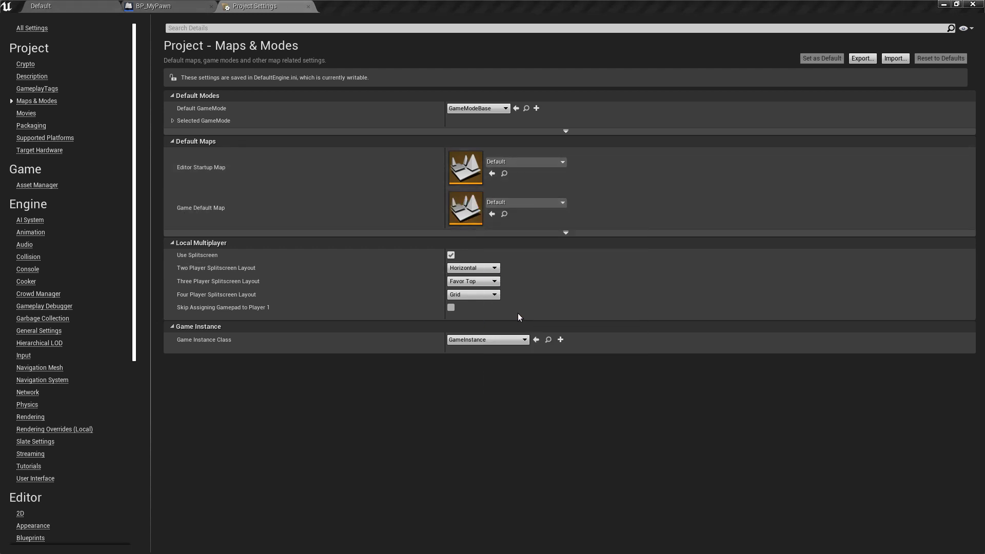
pyautogui.click(565, 233)
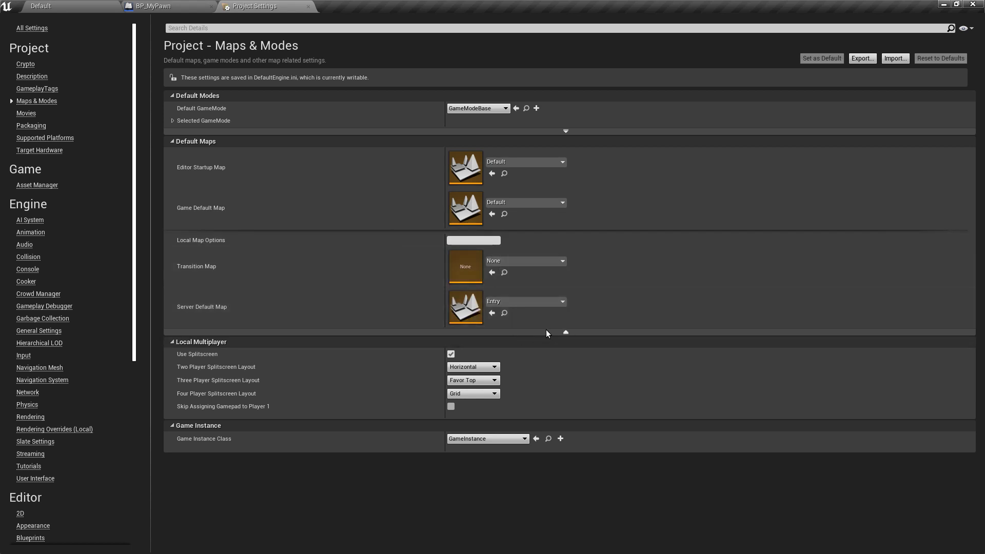
pyautogui.click(565, 332)
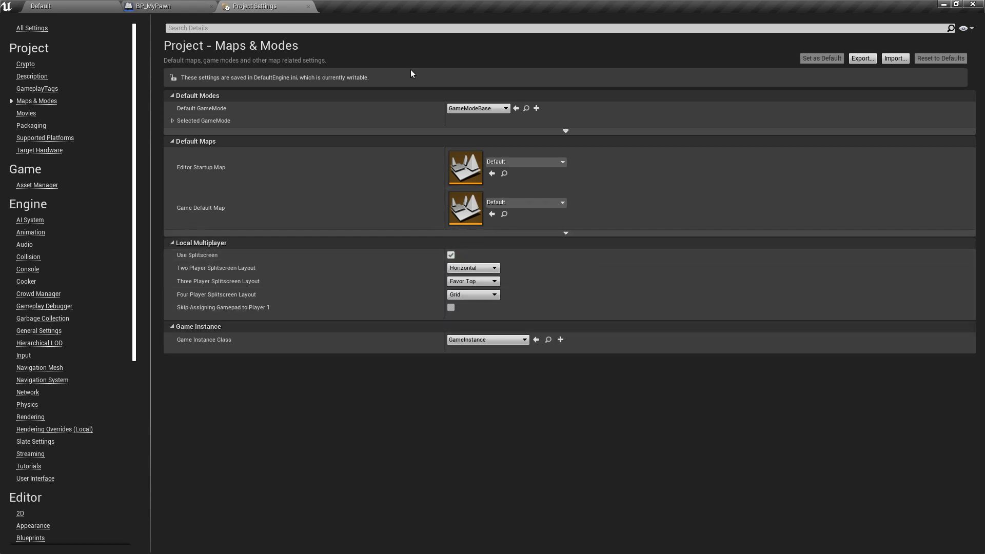
pyautogui.click(308, 7)
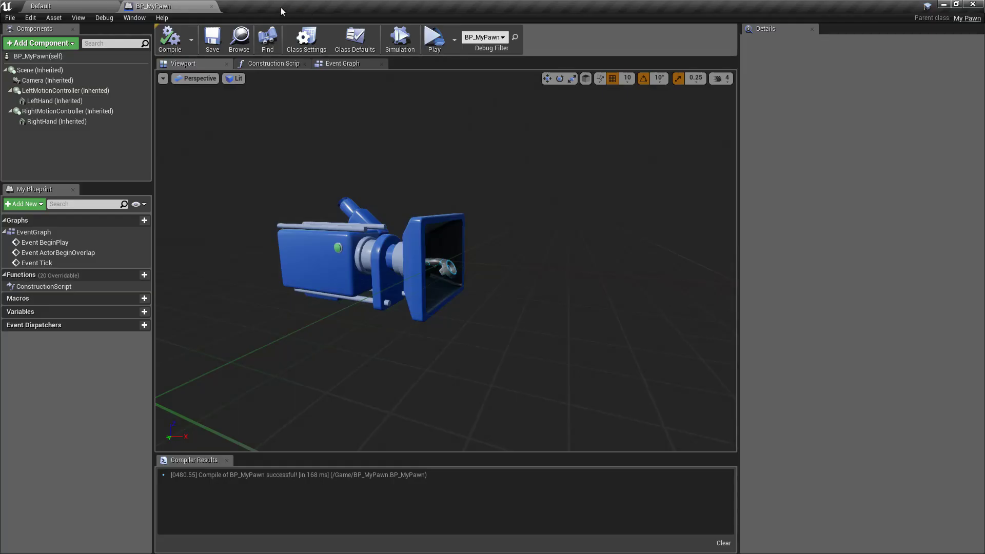
# Go back to the Default level tab, select BP_MyPawn in the Content Browser, and check CodeLite briefly
pyautogui.click(81, 6)
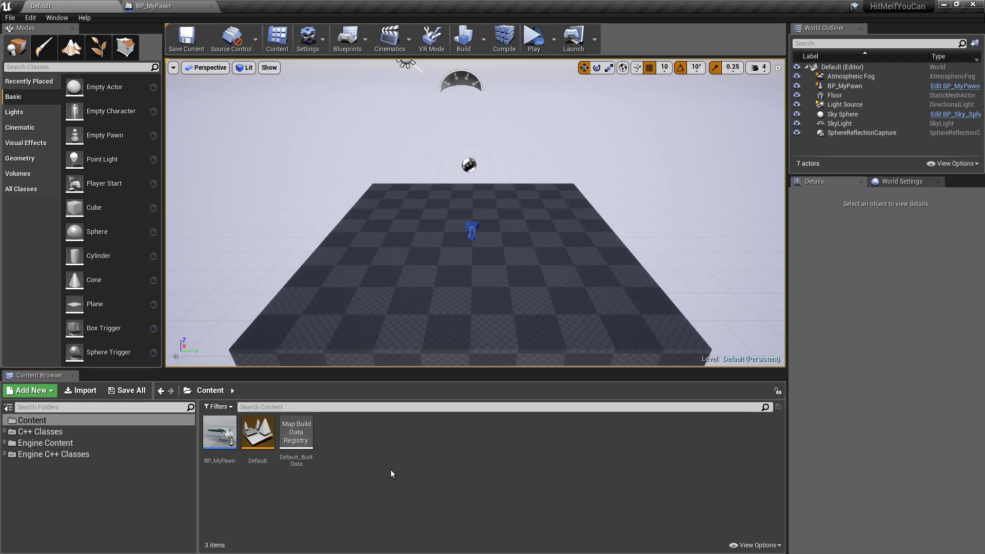
pyautogui.click(221, 444)
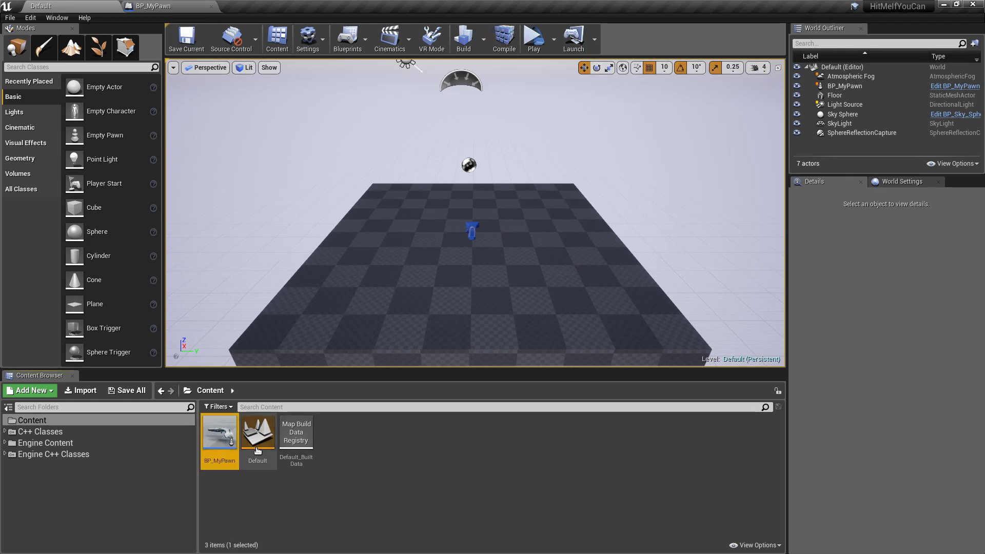
pyautogui.hotkey('alt', 'Tab')
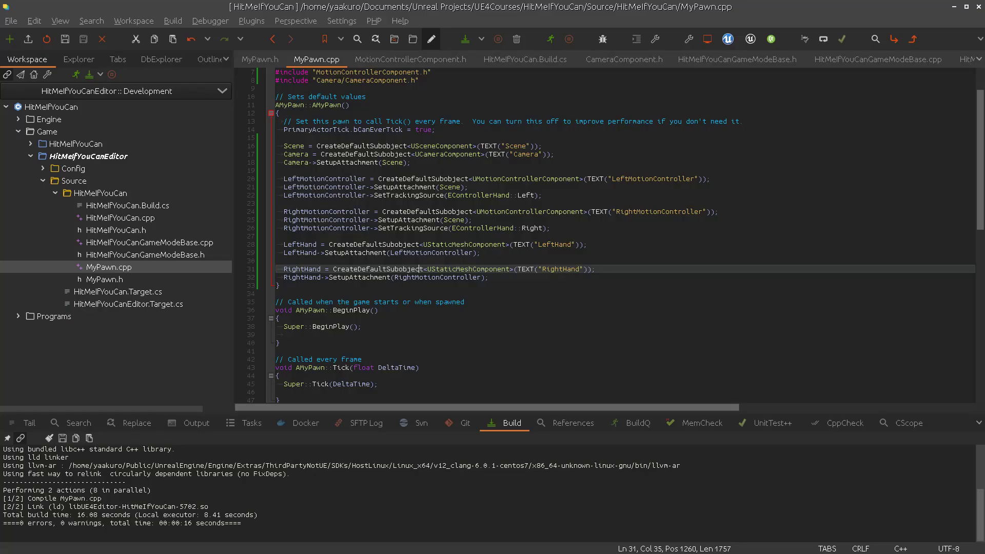
pyautogui.hotkey('alt', 'Tab')
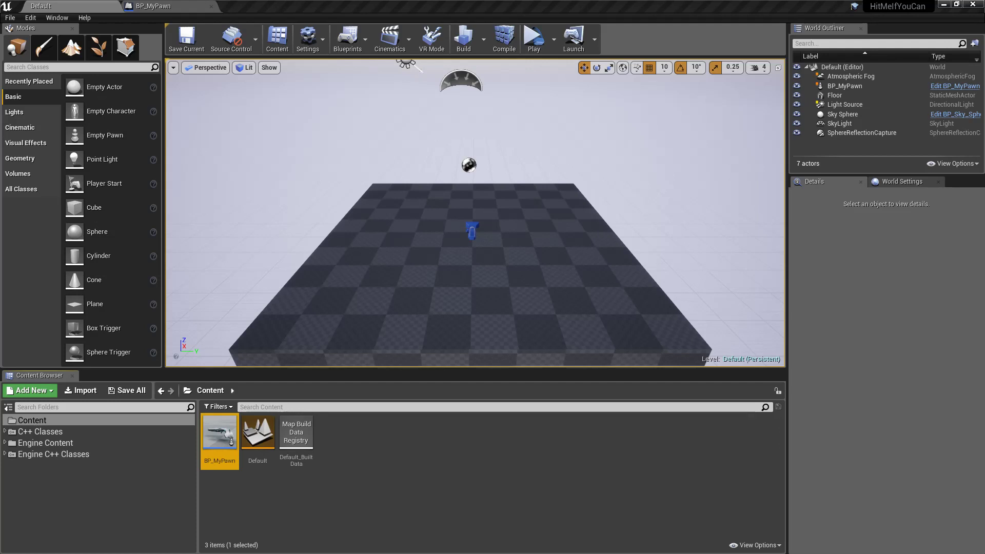